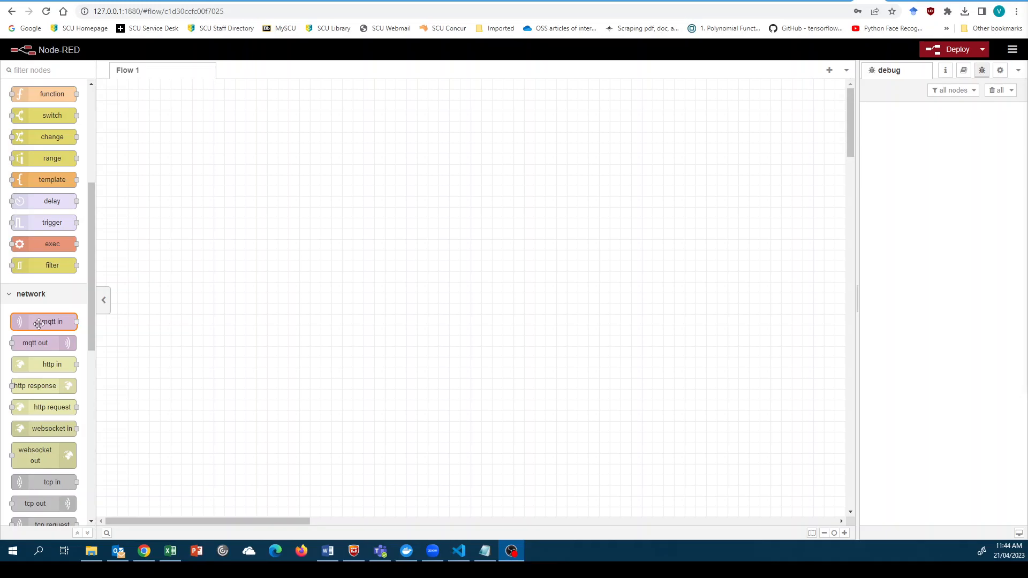
# - Add an mqtt in node to Flow 1 that subscribes to the single topic wokwi-weather
pyautogui.moveTo(39, 324); pyautogui.dragTo(358, 261)
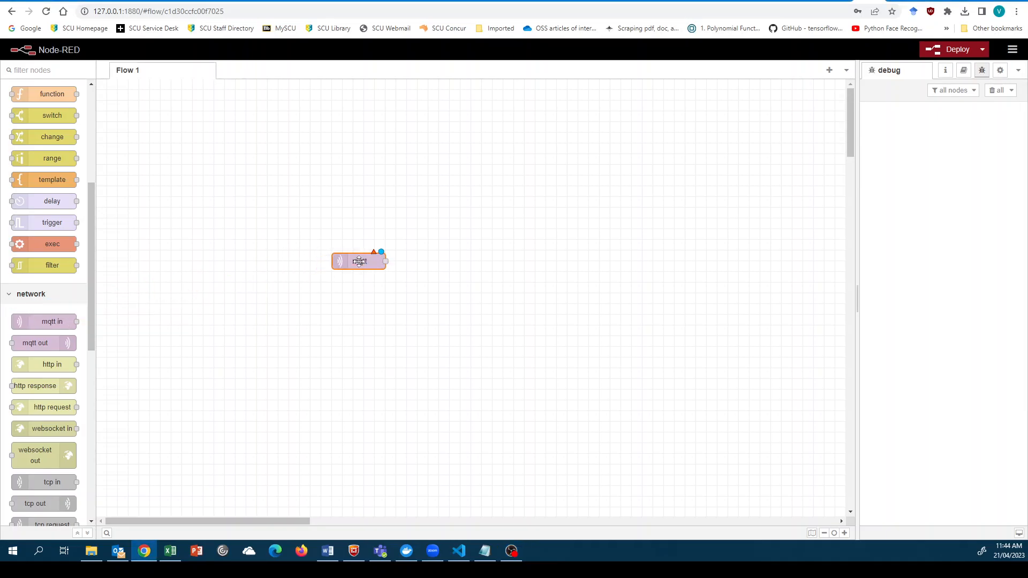
pyautogui.doubleClick(362, 262)
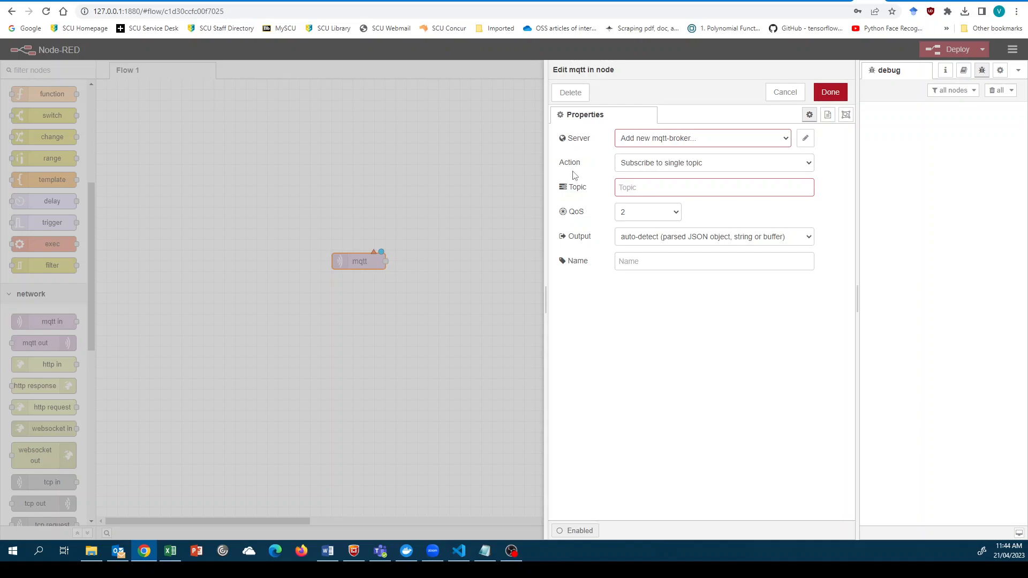
pyautogui.click(809, 164)
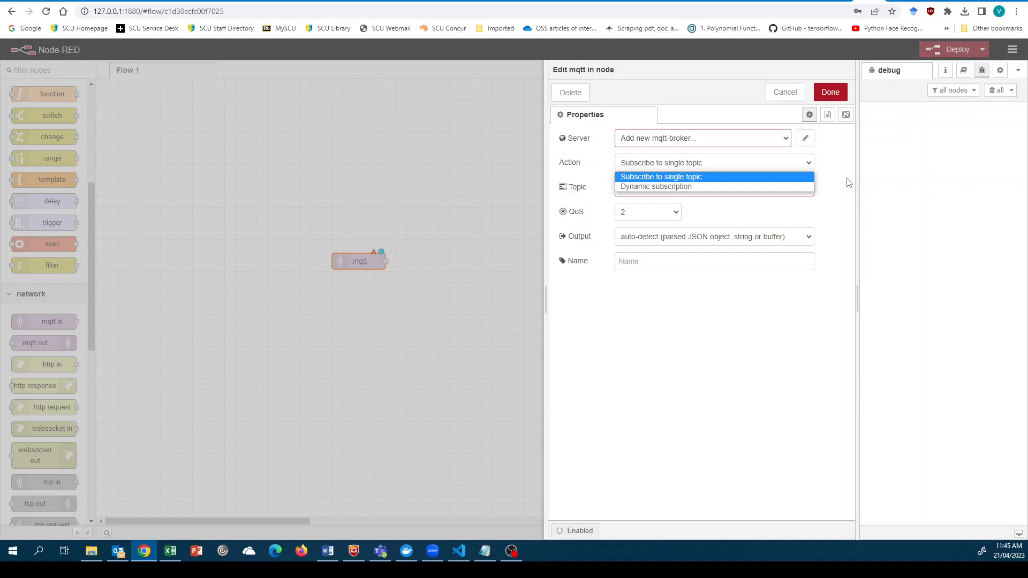
pyautogui.click(847, 182)
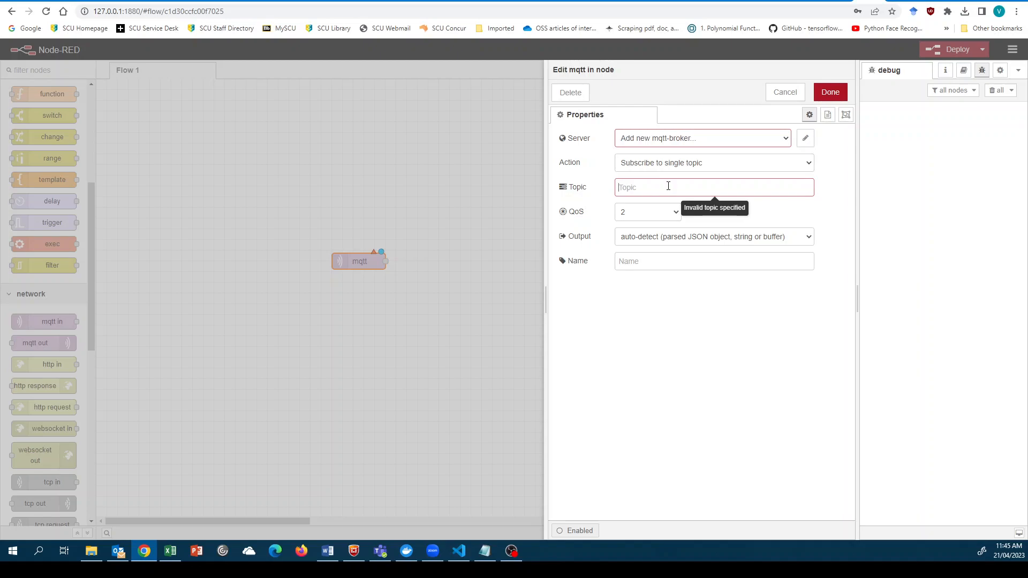
pyautogui.write('wokwi-weather')
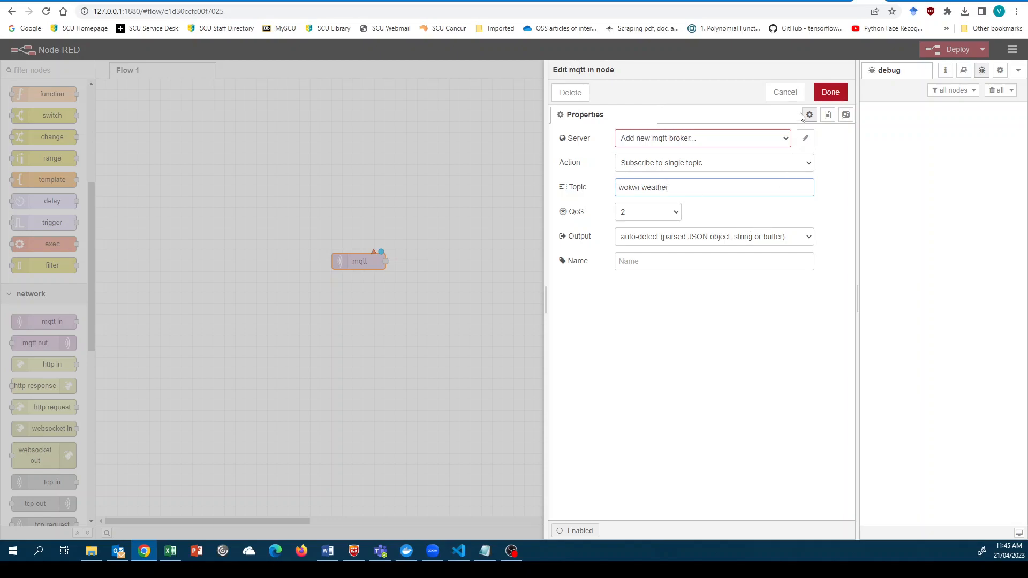
pyautogui.click(748, 1)
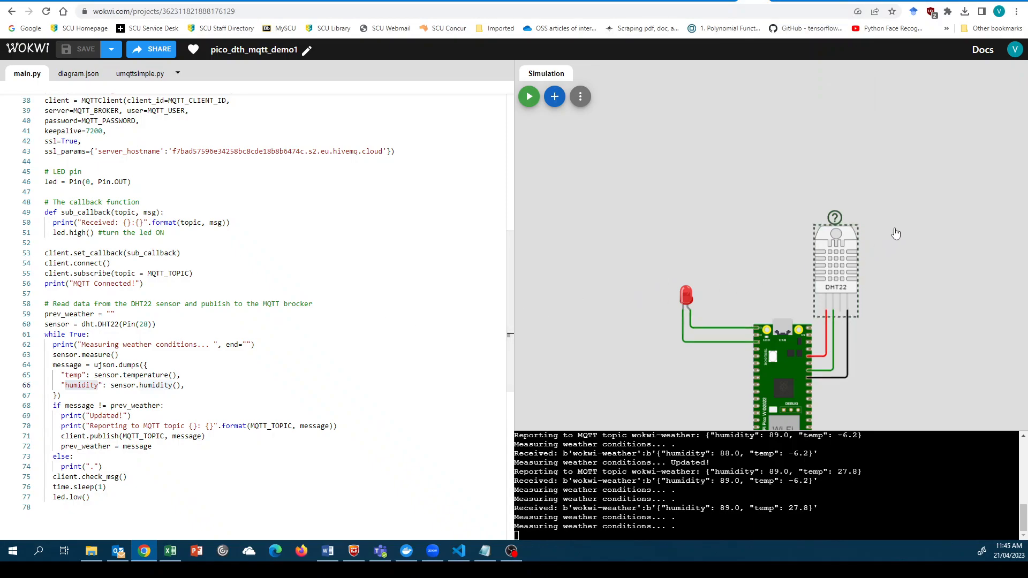
# - Scroll main.py to check MQTT_TOPIC 'wokwi-weather' and the HiveMQ cloud broker in the server parameters
pyautogui.scroll(-1, 637, 360)
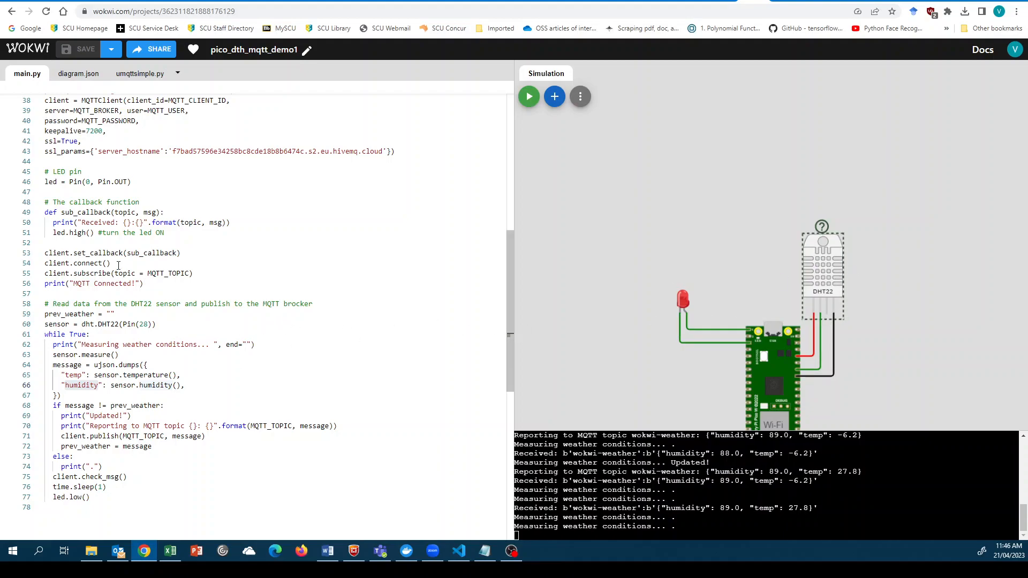
pyautogui.scroll(3, 187, 296)
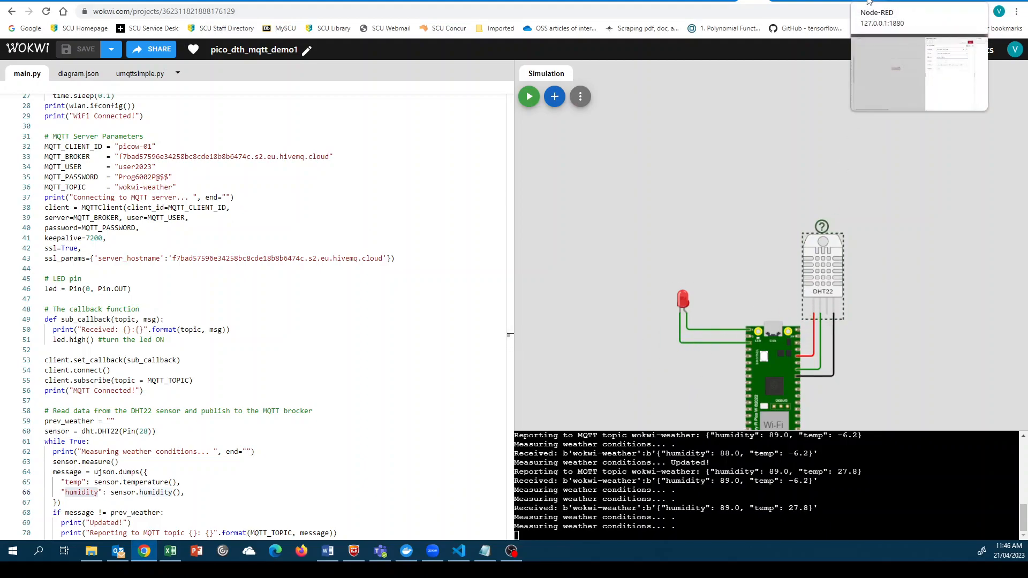
# - Set the mqtt in node's QoS to 0, keep auto-detect output, and name it mymqtt-1
pyautogui.click(869, 2)
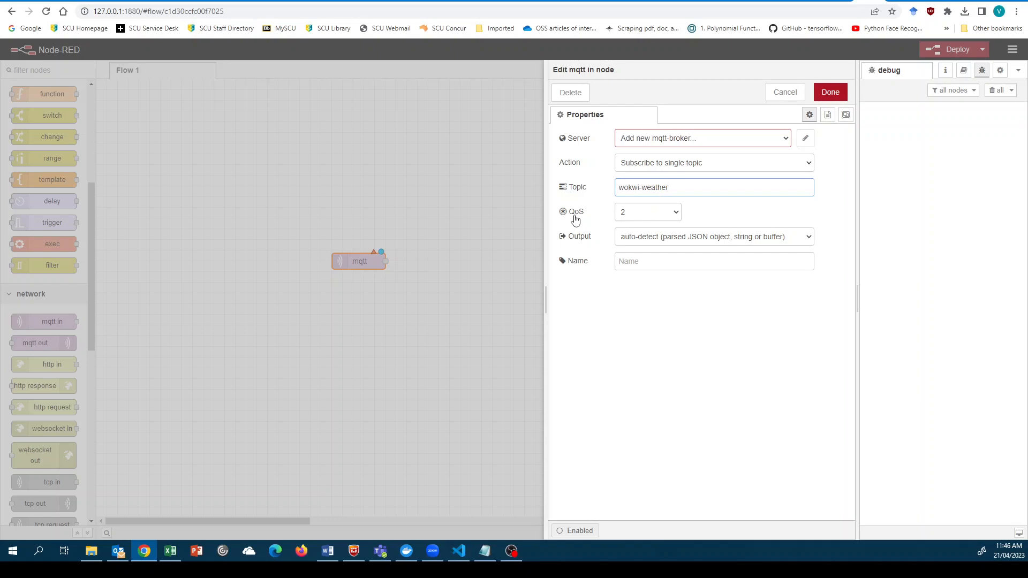
pyautogui.click(675, 219)
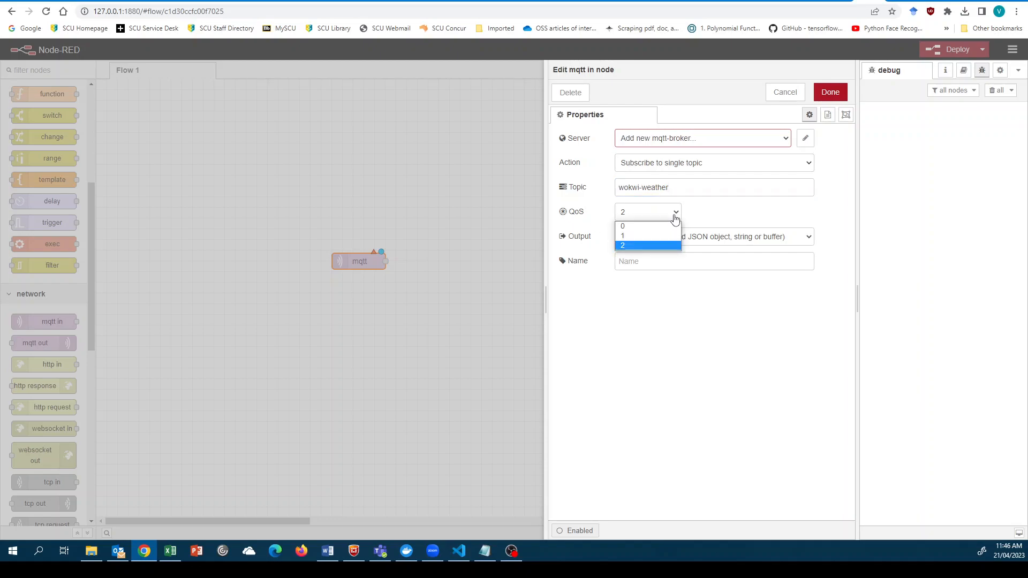
pyautogui.click(651, 227)
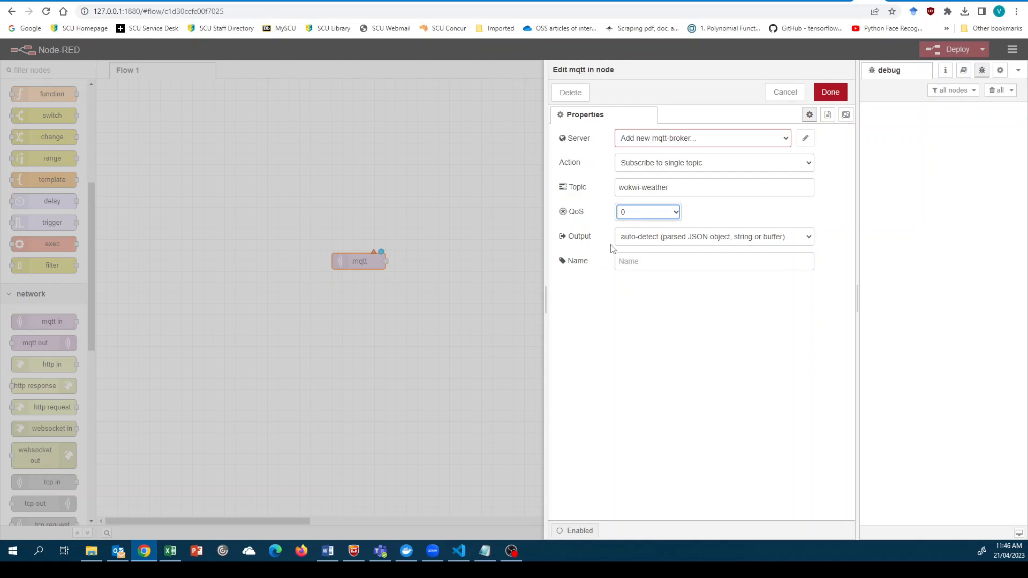
pyautogui.click(807, 237)
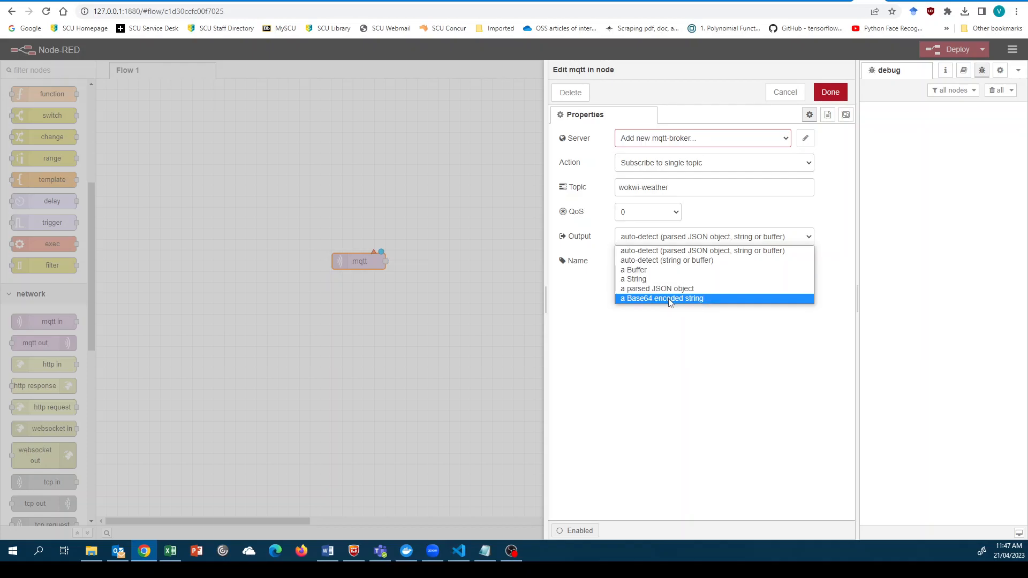
pyautogui.click(689, 251)
pyautogui.click(646, 261)
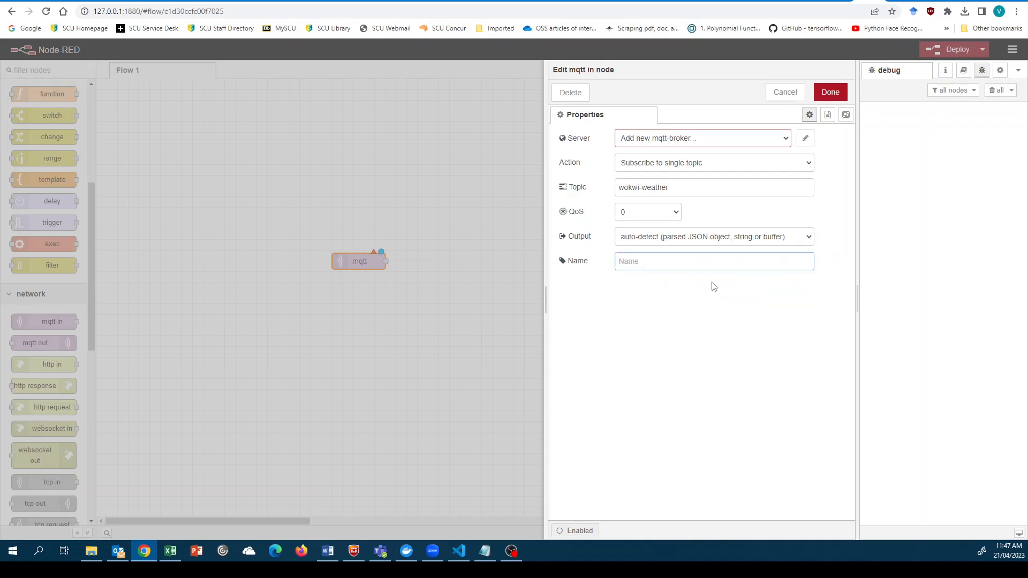
pyautogui.write('mymqtt-1')
pyautogui.click(714, 288)
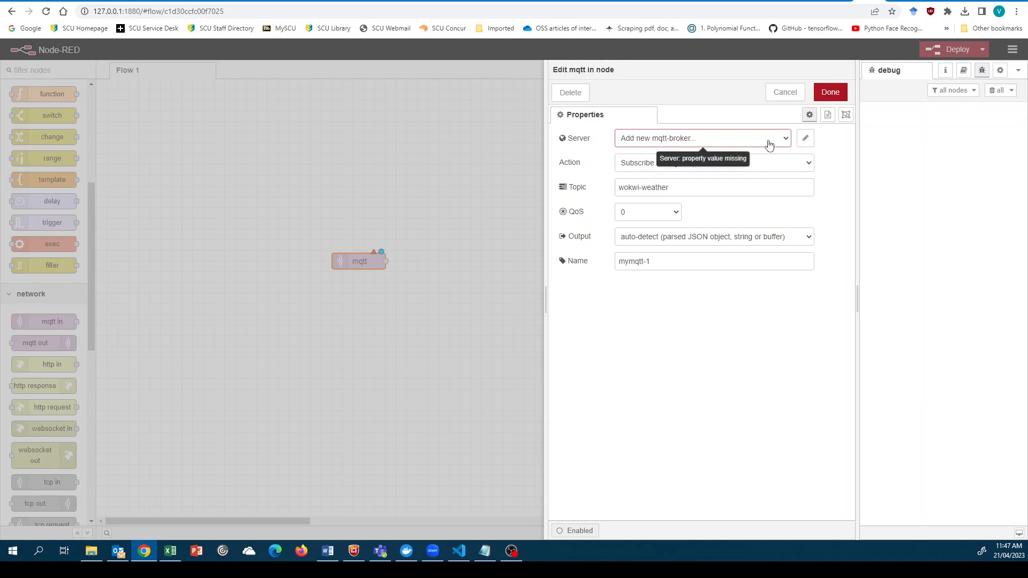
# - Create a new mqtt-broker configuration for the node's Server and name it myhivesmq
pyautogui.click(787, 142)
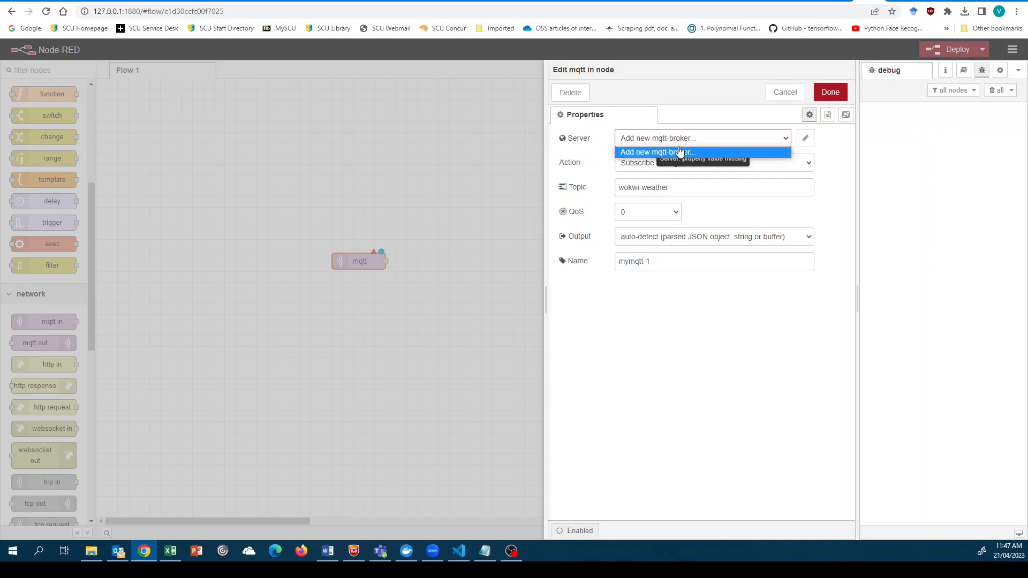
pyautogui.click(810, 143)
pyautogui.click(806, 138)
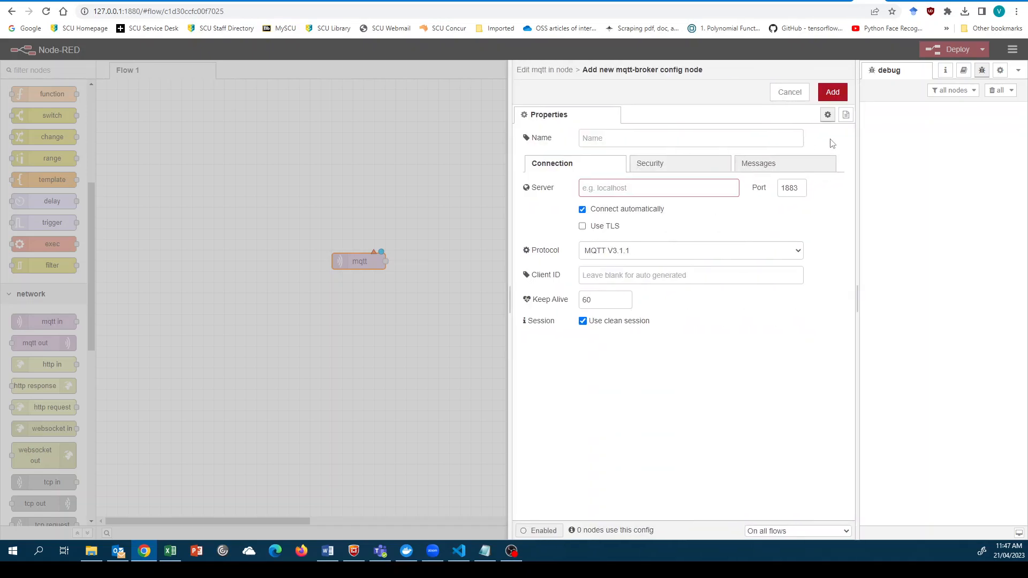
pyautogui.click(626, 140)
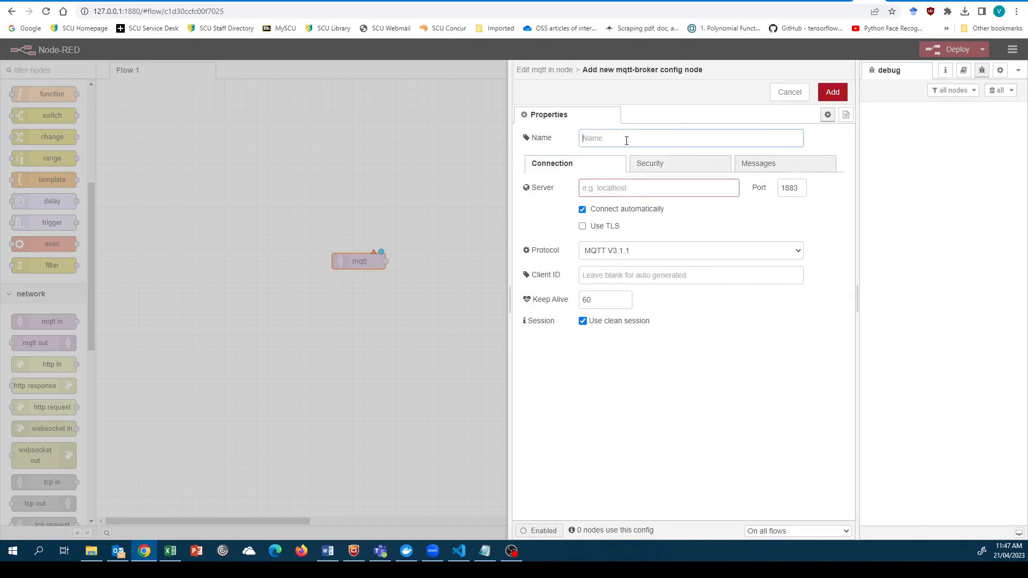
pyautogui.write('myhivesmq')
pyautogui.click(627, 189)
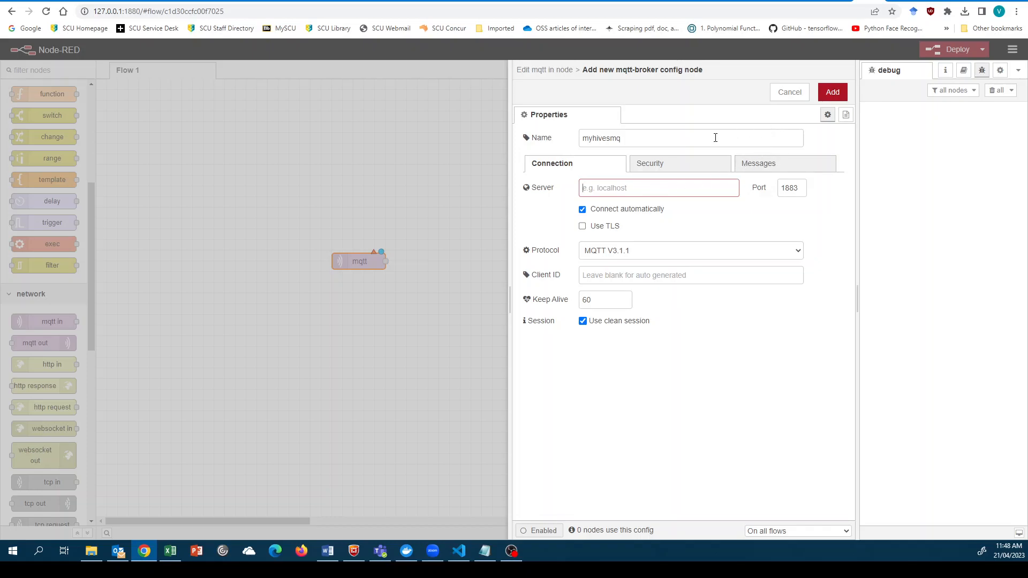
pyautogui.click(721, 1)
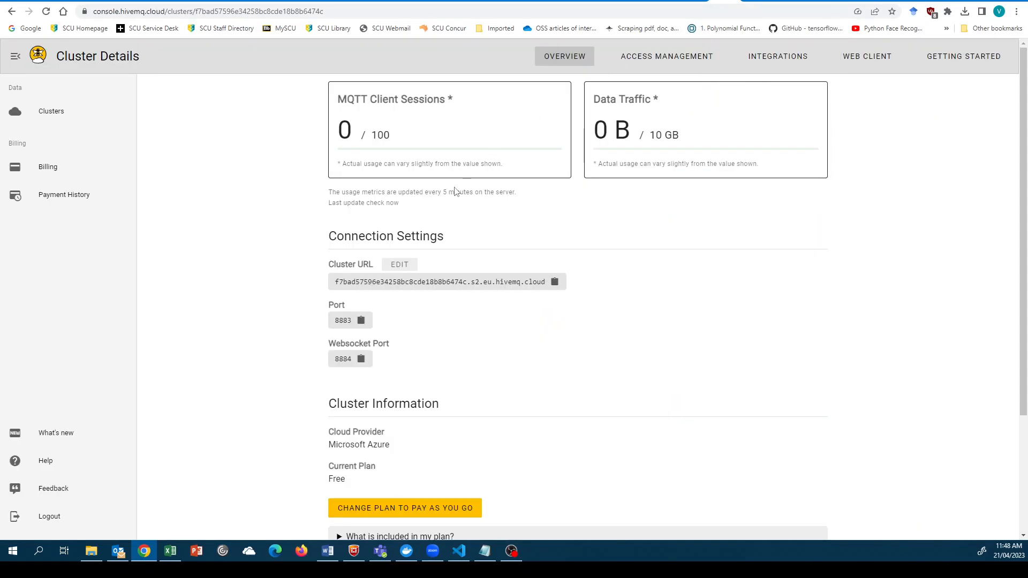
# - Copy the free cluster's URL from the HiveMQ Cloud Your Clusters list
pyautogui.click(59, 112)
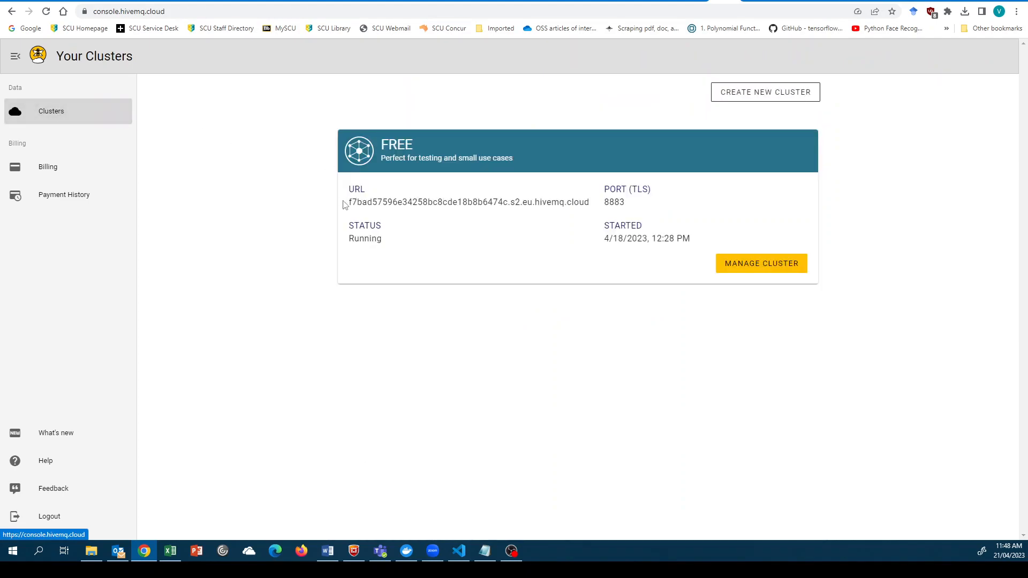
pyautogui.moveTo(345, 203); pyautogui.dragTo(591, 204)
pyautogui.rightClick(574, 204)
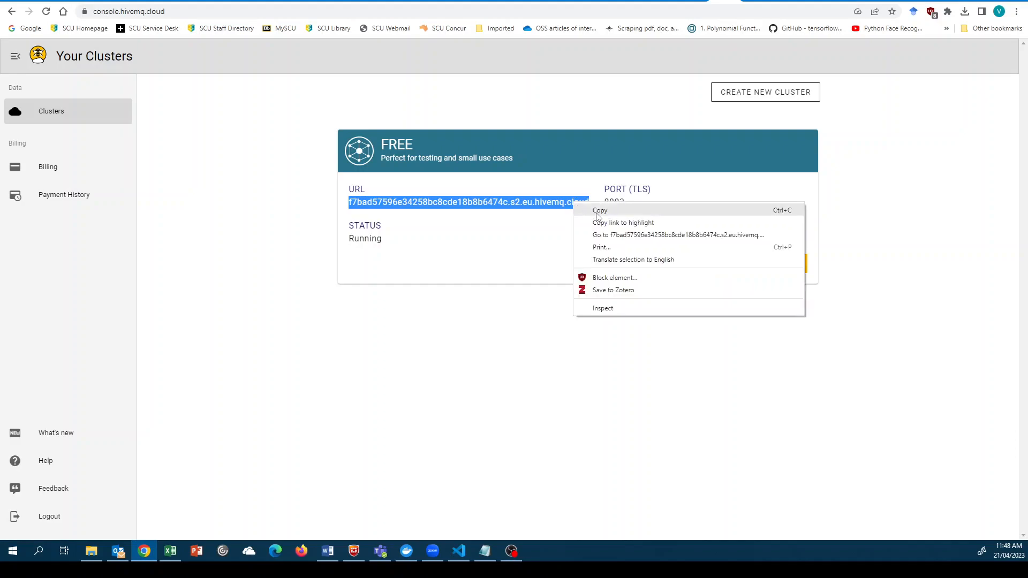
pyautogui.click(598, 211)
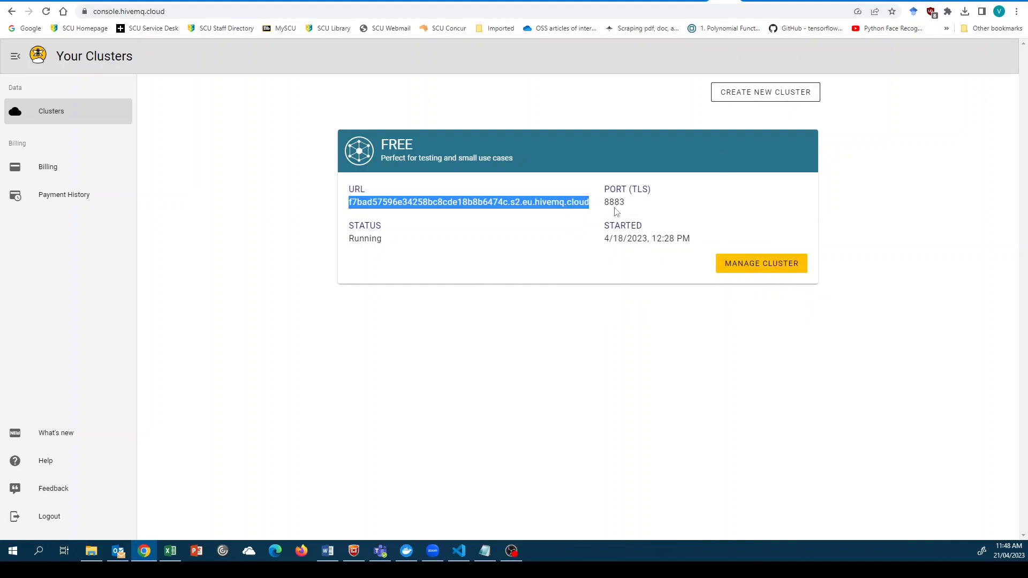
# - Paste the HiveMQ cluster URL as the server, set port 8883, and enable TLS
pyautogui.click(867, 2)
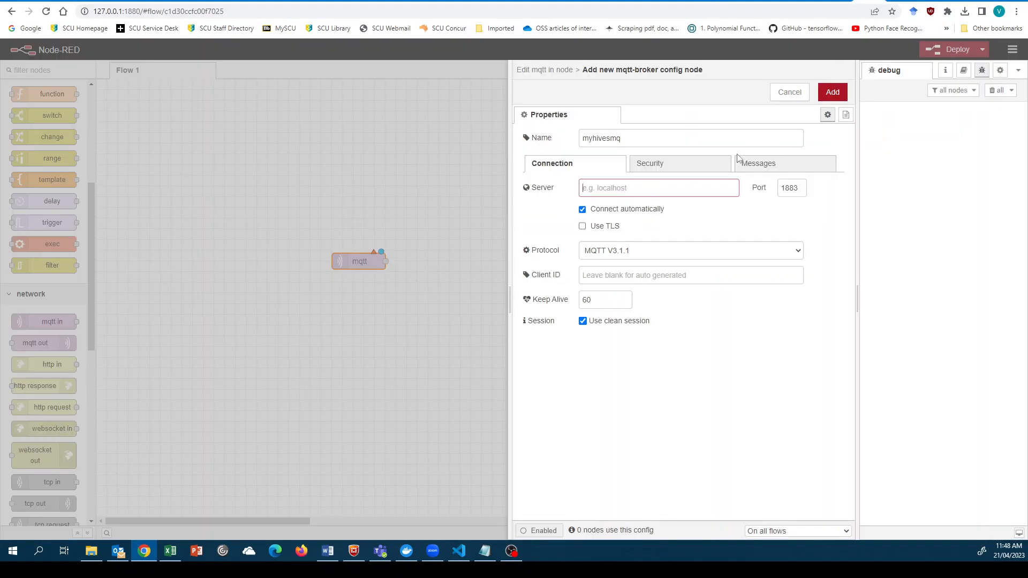
pyautogui.click(629, 186)
pyautogui.write('34258bc8cdef8b8b6474c.s2.eu.hivemq.cloud')
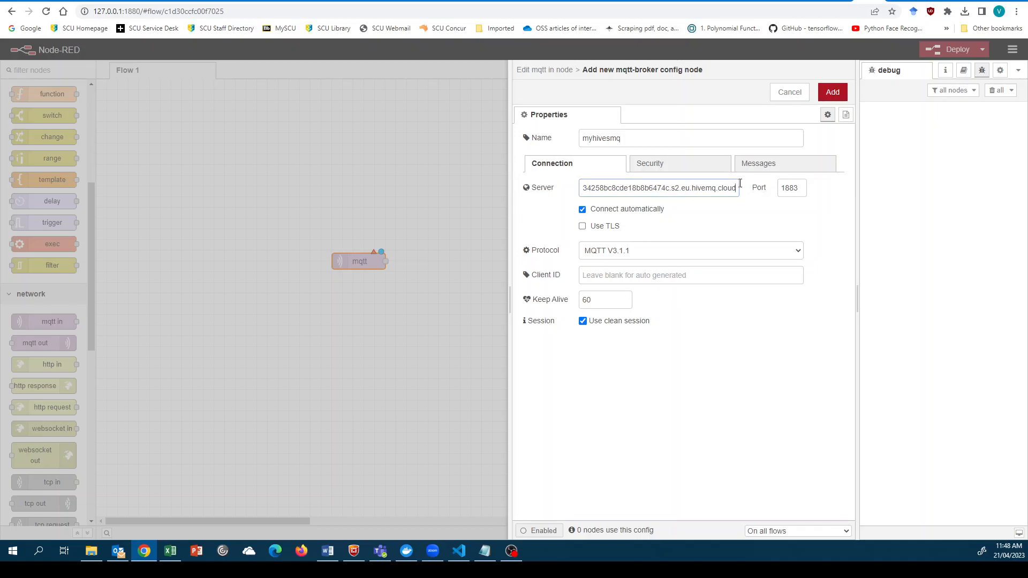
pyautogui.click(784, 189)
pyautogui.press('BackSpace')
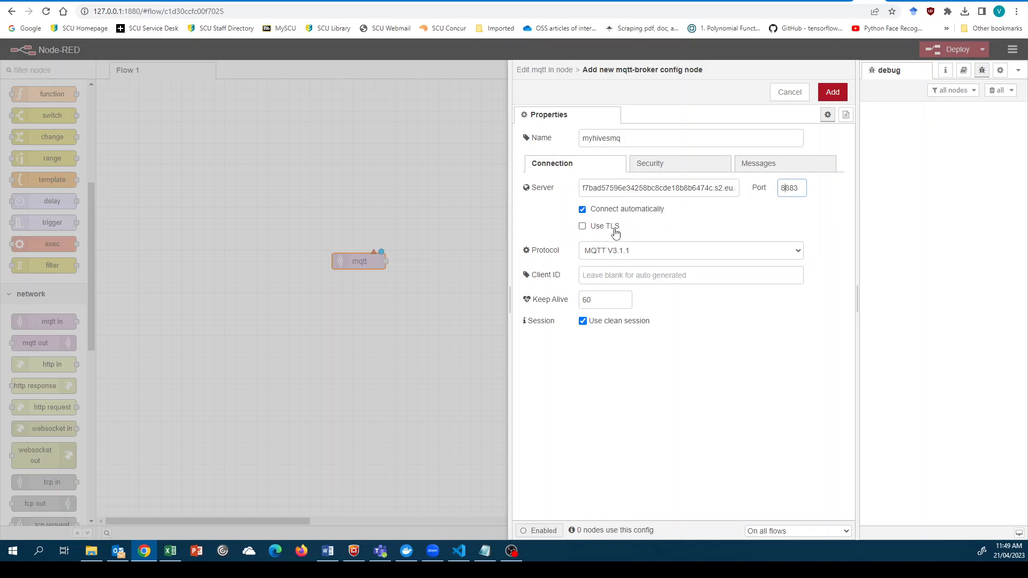
pyautogui.click(598, 230)
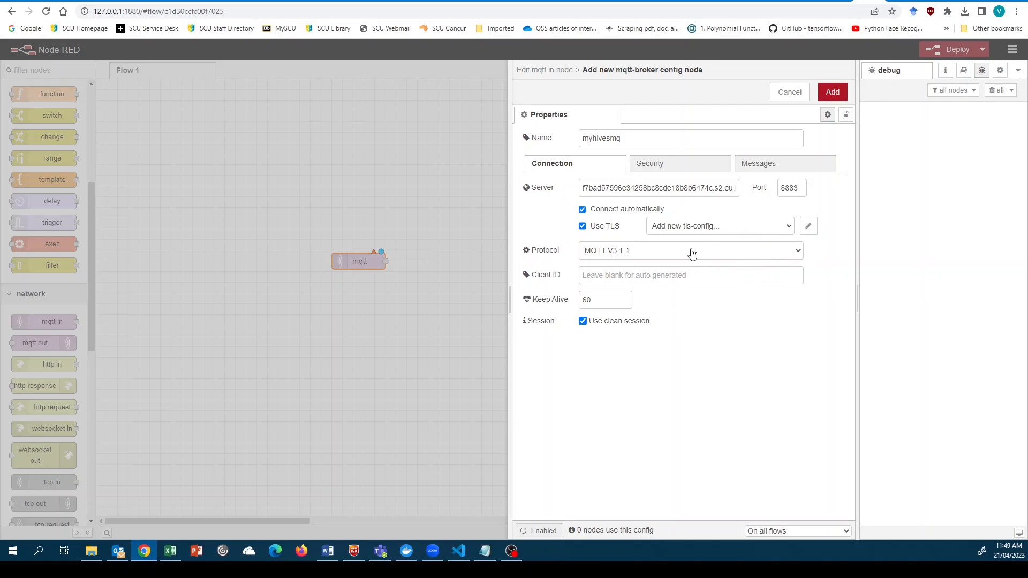
# - Choose MQTT V5, set client ID neode-red-1, and enter session expiry 60
pyautogui.click(790, 253)
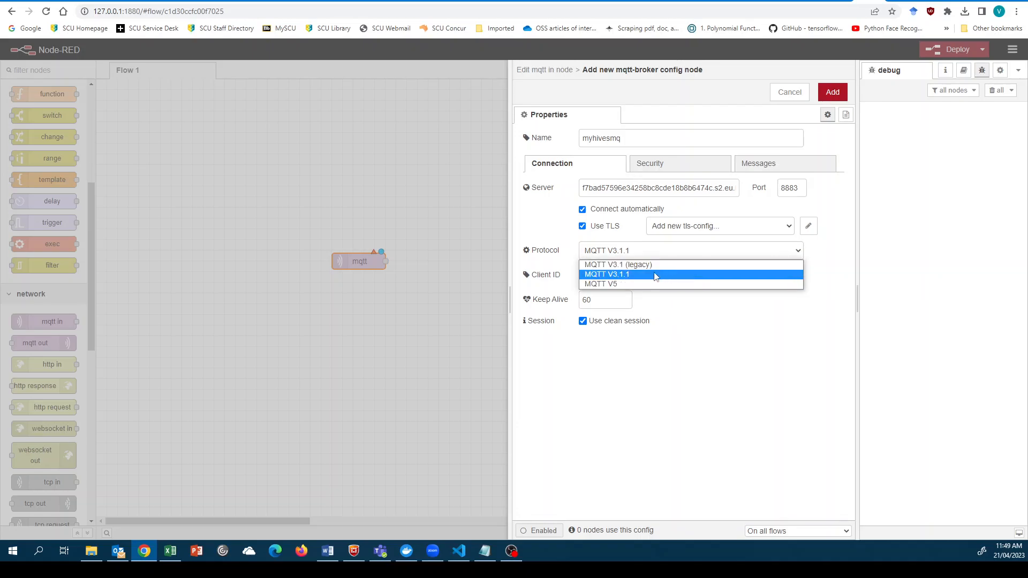
pyautogui.click(634, 280)
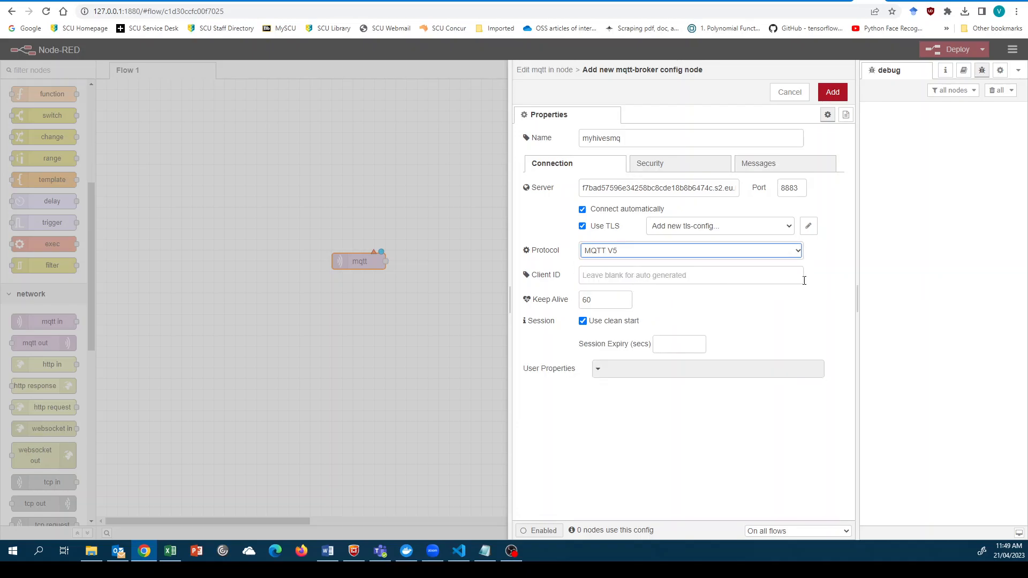
pyautogui.click(639, 277)
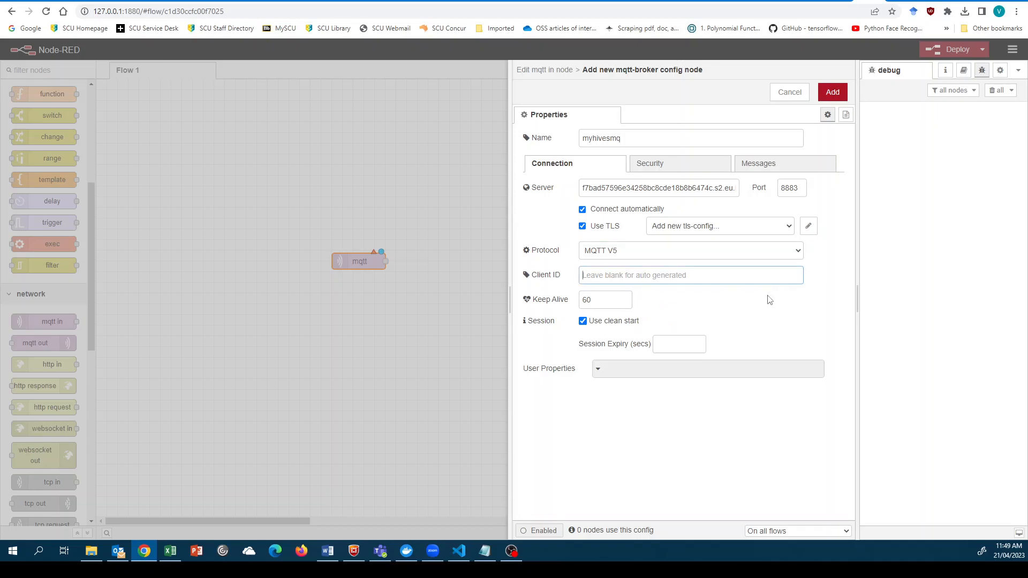
pyautogui.write('ne')
pyautogui.write('ode')
pyautogui.write('-red')
pyautogui.write('-1')
pyautogui.click(741, 311)
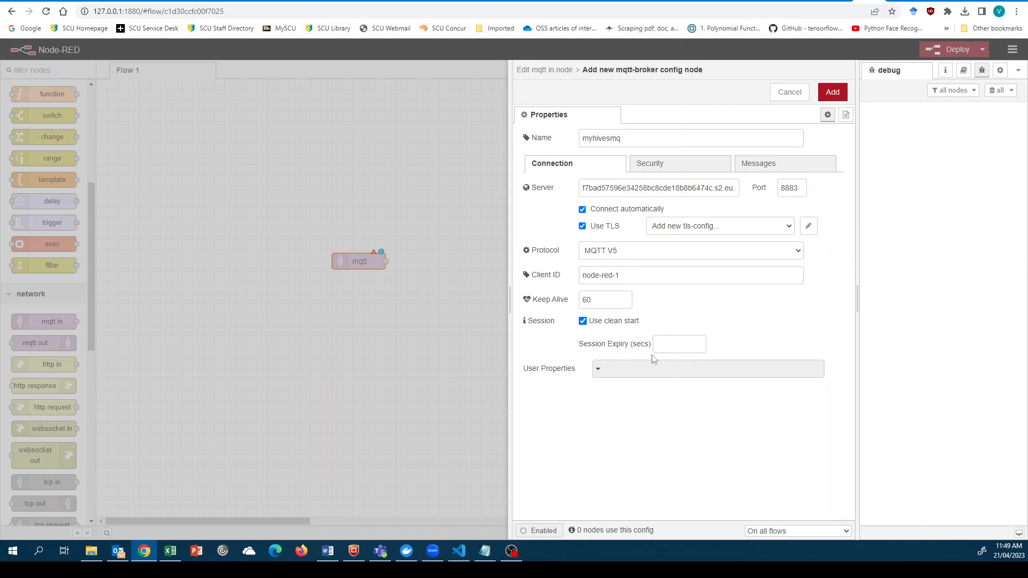
pyautogui.click(669, 347)
pyautogui.click(735, 341)
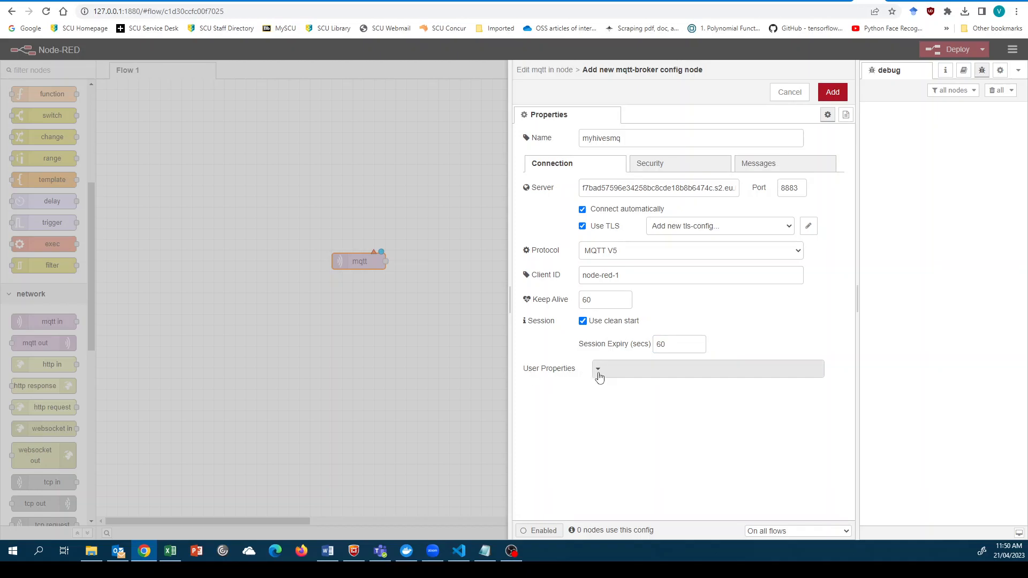
pyautogui.click(603, 378)
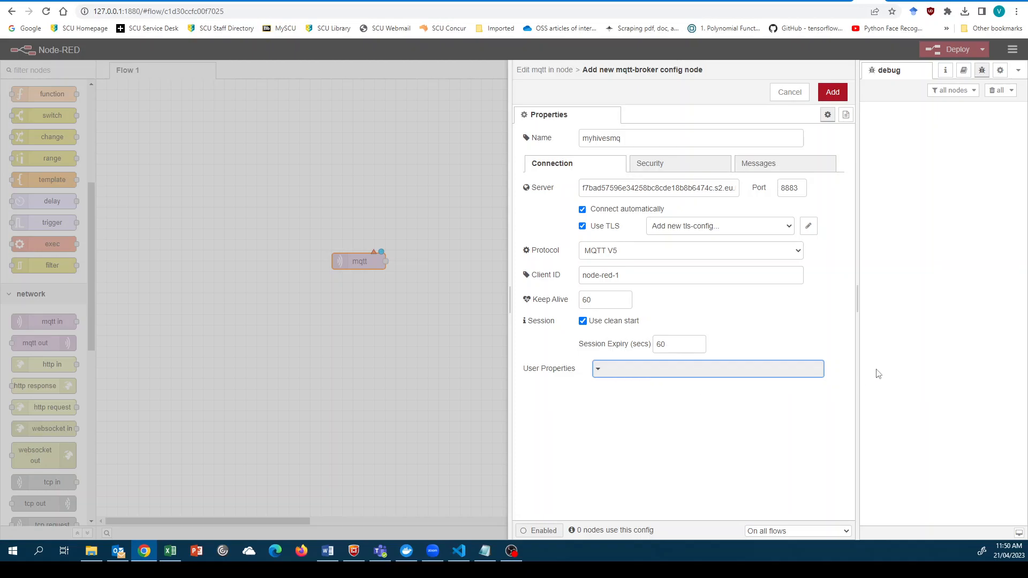
# - Enter the broker account's username and password on the myhivesmq Security tab
pyautogui.click(673, 171)
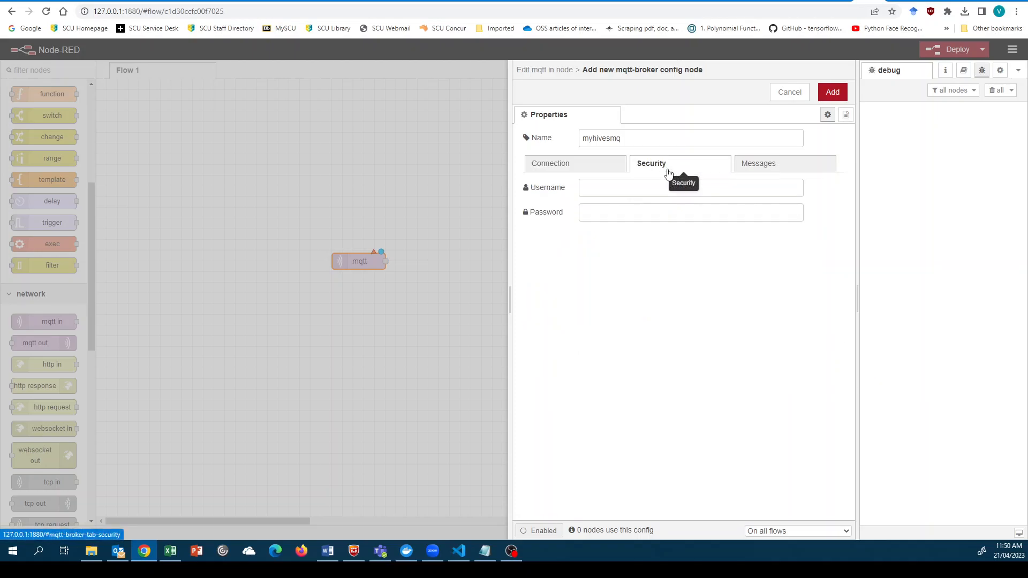
pyautogui.click(598, 185)
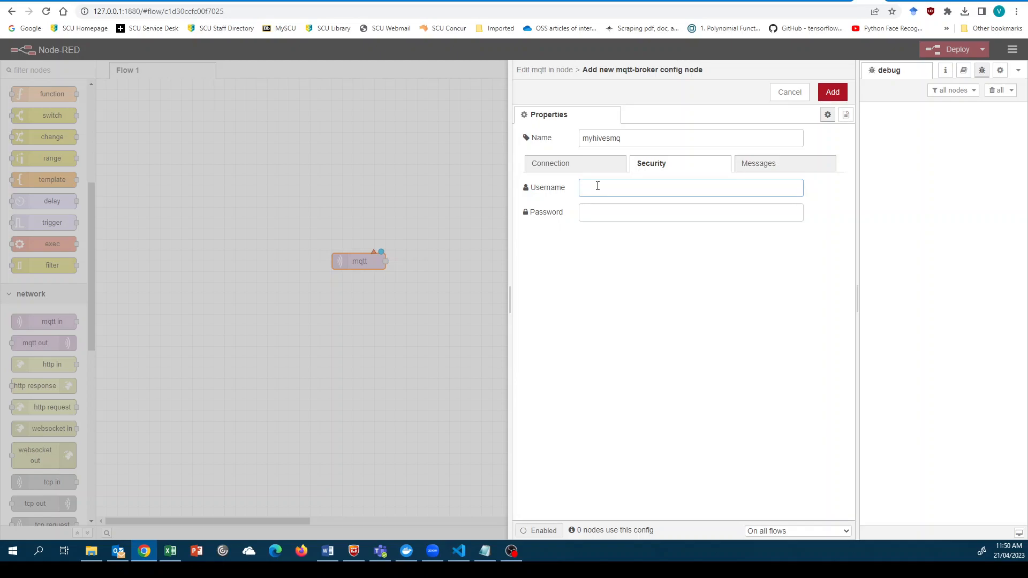
pyautogui.write('use')
pyautogui.write('r29234')
pyautogui.click(599, 215)
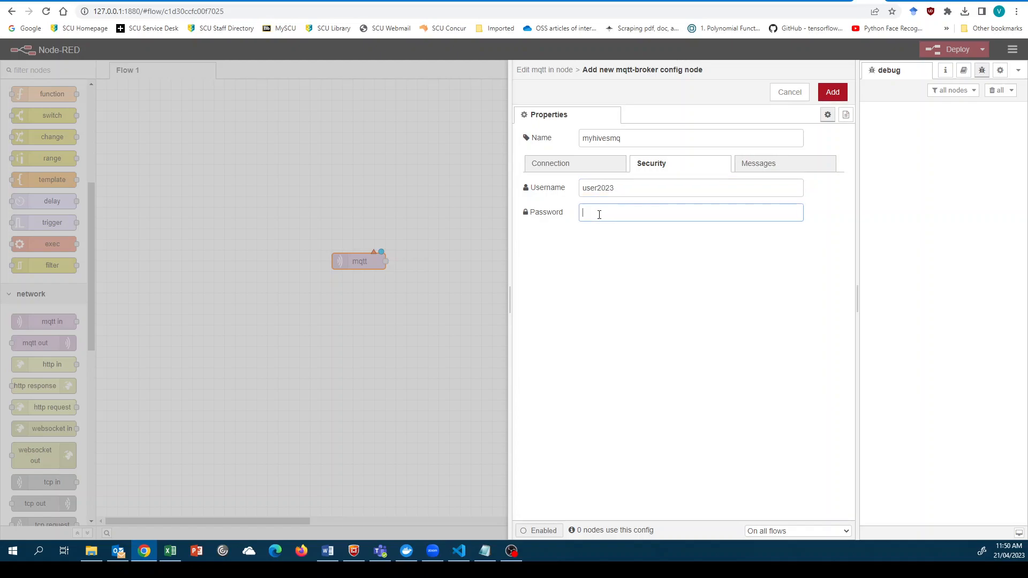
pyautogui.write('pa')
# - Leave the birth, close and will messages empty, then add myhivesmq as the node's server
pyautogui.click(767, 169)
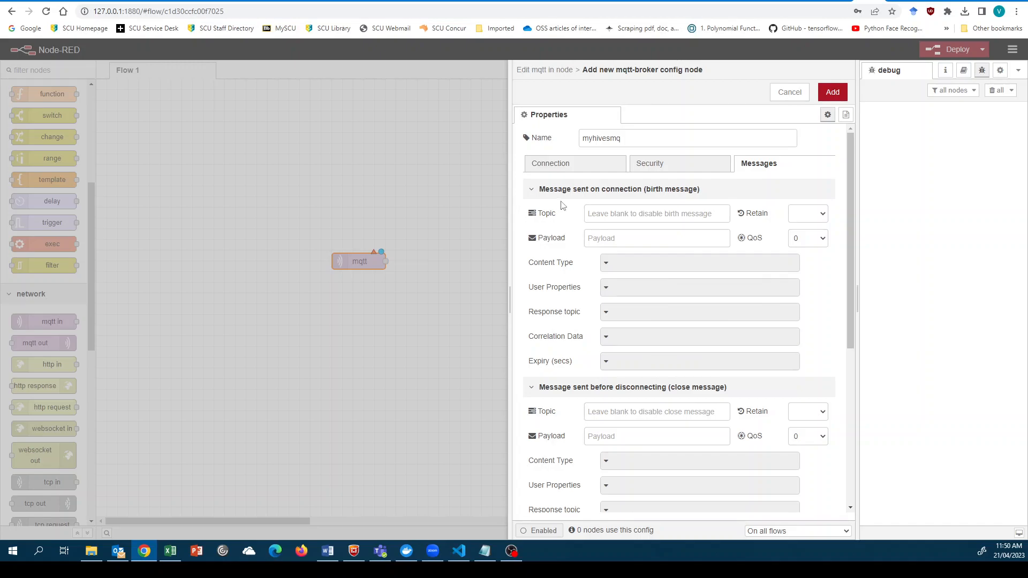
pyautogui.scroll(-1, 580, 267)
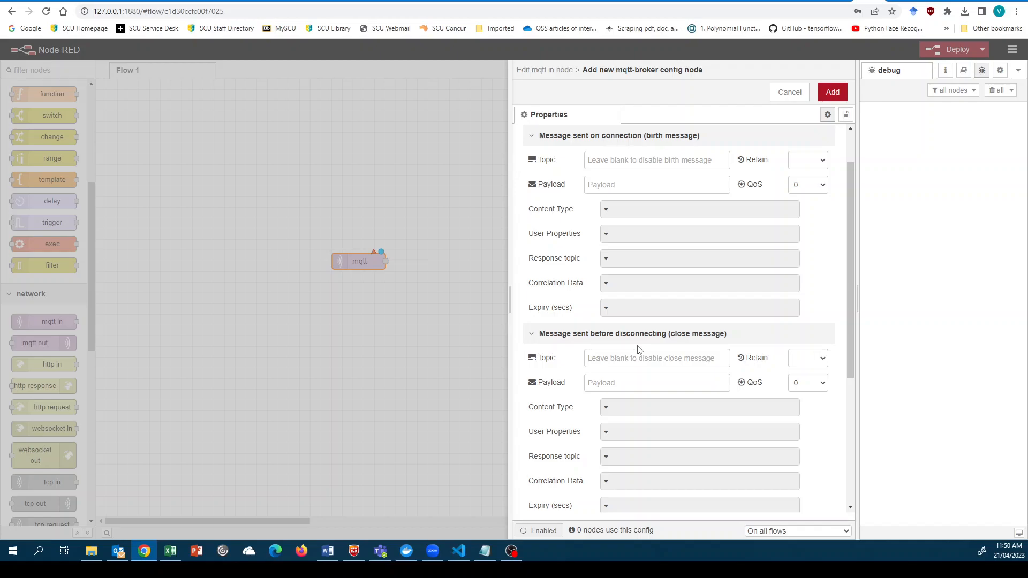
pyautogui.scroll(-1, 638, 349)
pyautogui.scroll(-1, 669, 412)
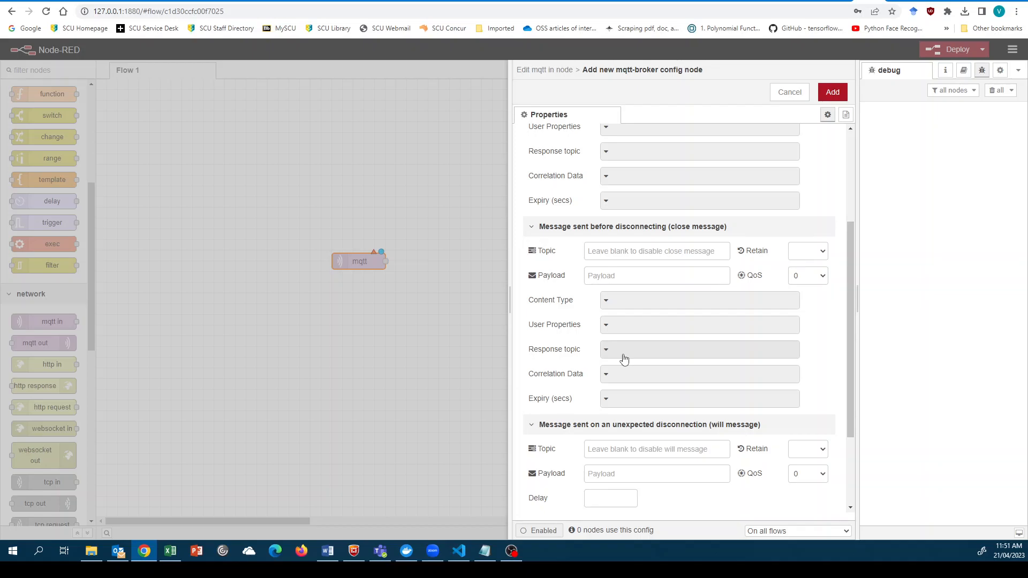
pyautogui.scroll(3, 624, 358)
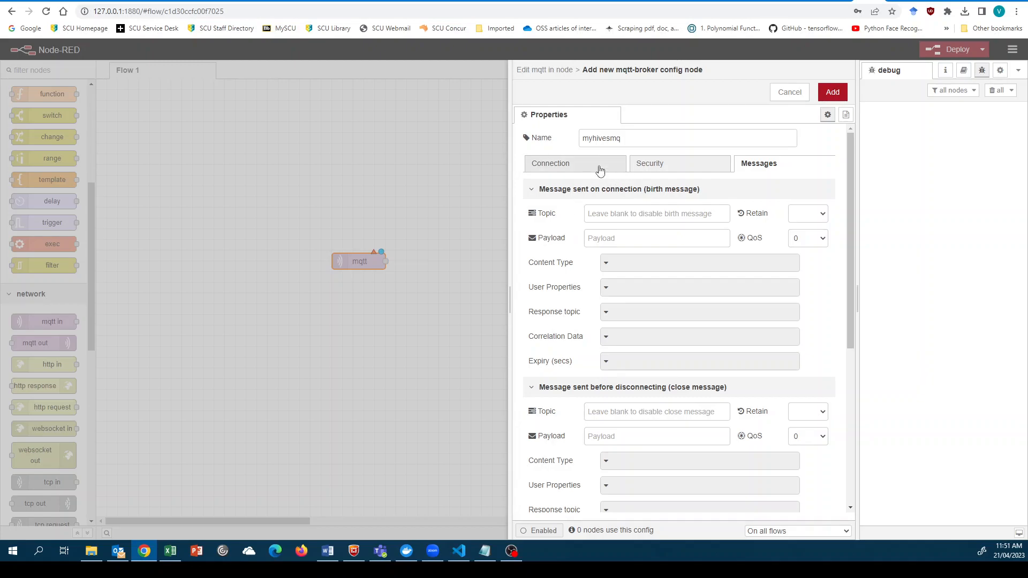
pyautogui.click(666, 166)
pyautogui.click(580, 168)
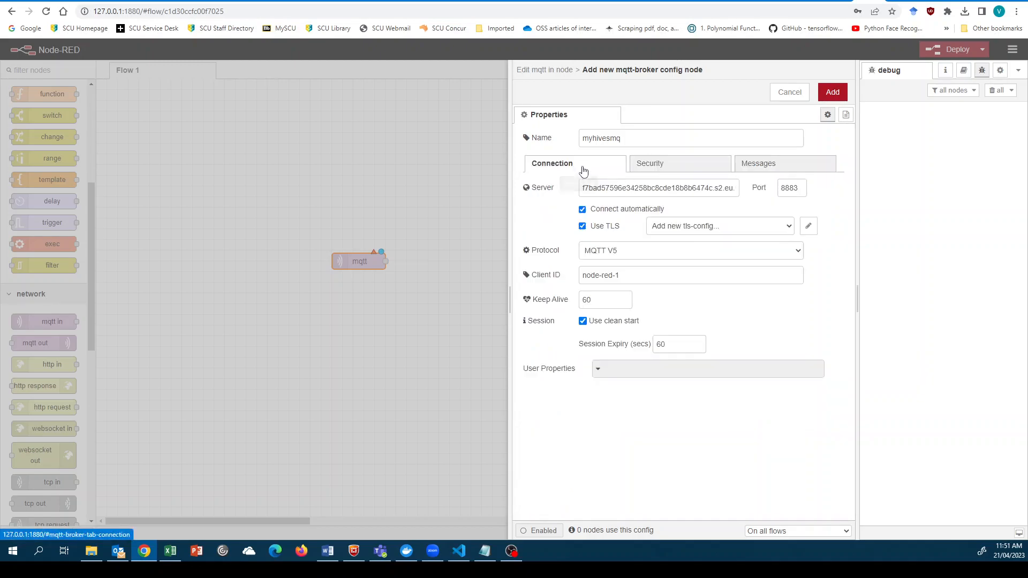
pyautogui.click(836, 95)
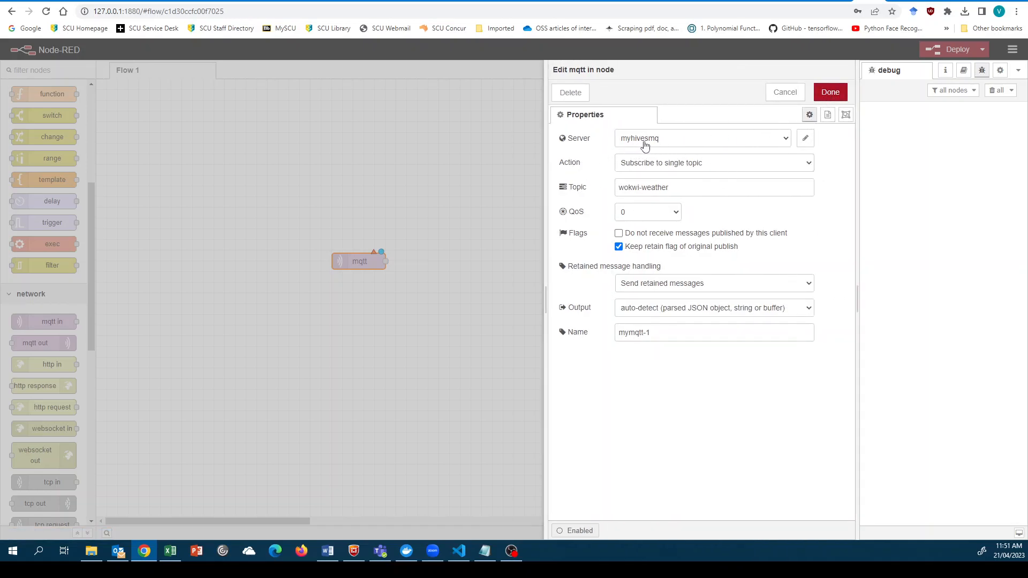
# - Keep myhivesmq as the server, rename the node from mymqtt-1 to mqtt-1, and save it
pyautogui.click(785, 140)
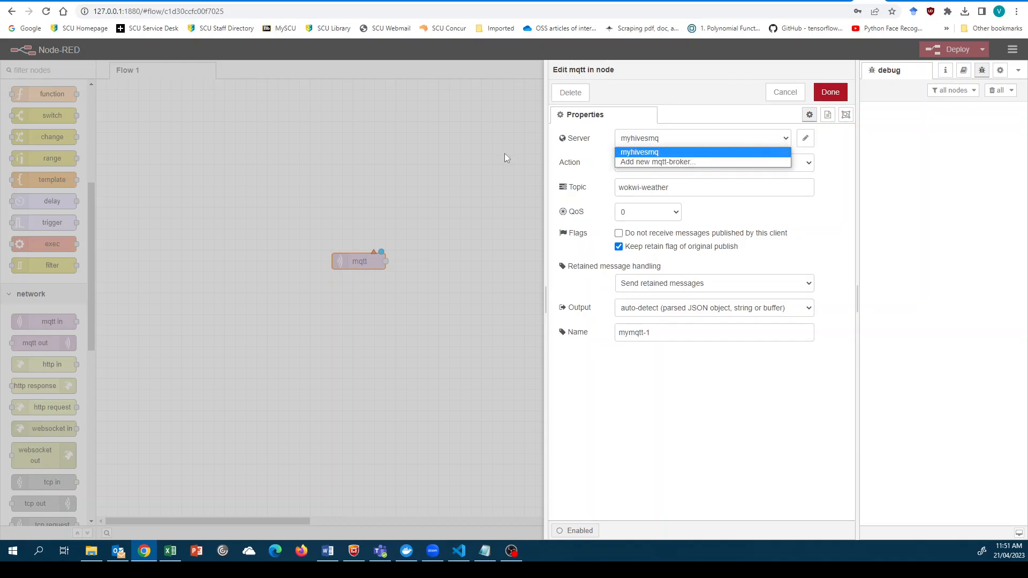
pyautogui.click(651, 154)
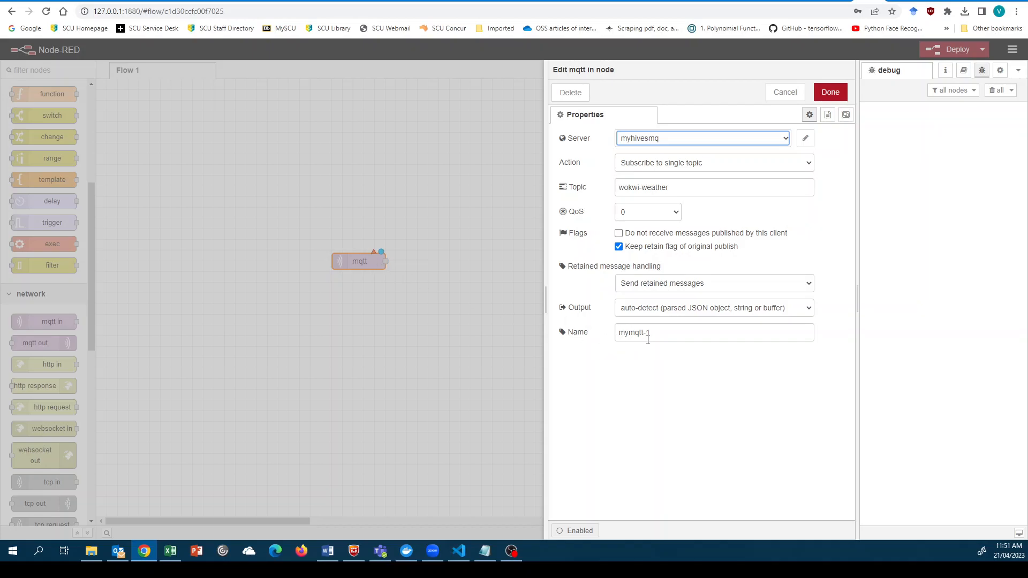
pyautogui.click(630, 332)
pyautogui.press('BackSpace')
pyautogui.press('BackSpace')
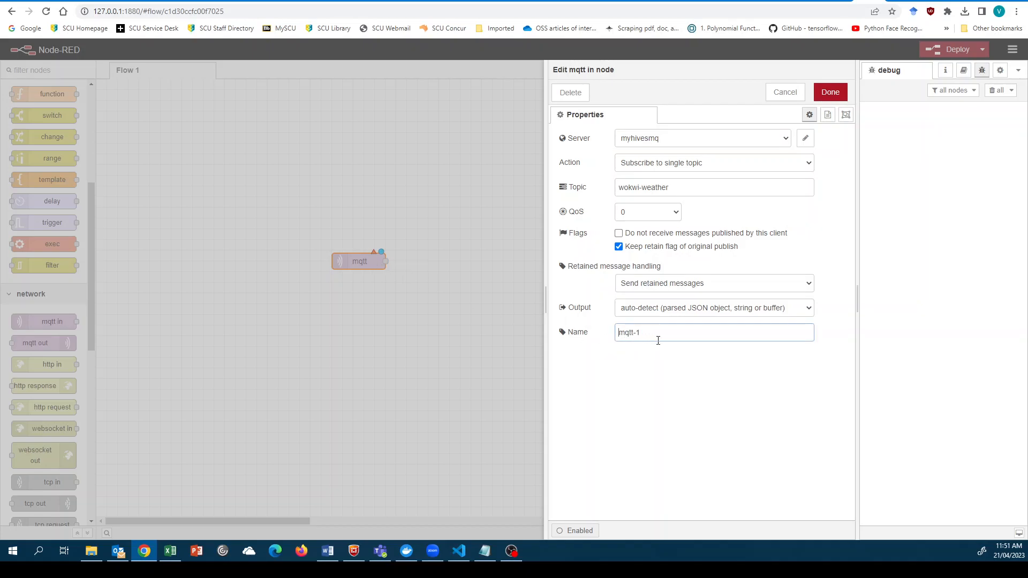
pyautogui.click(670, 374)
pyautogui.click(838, 100)
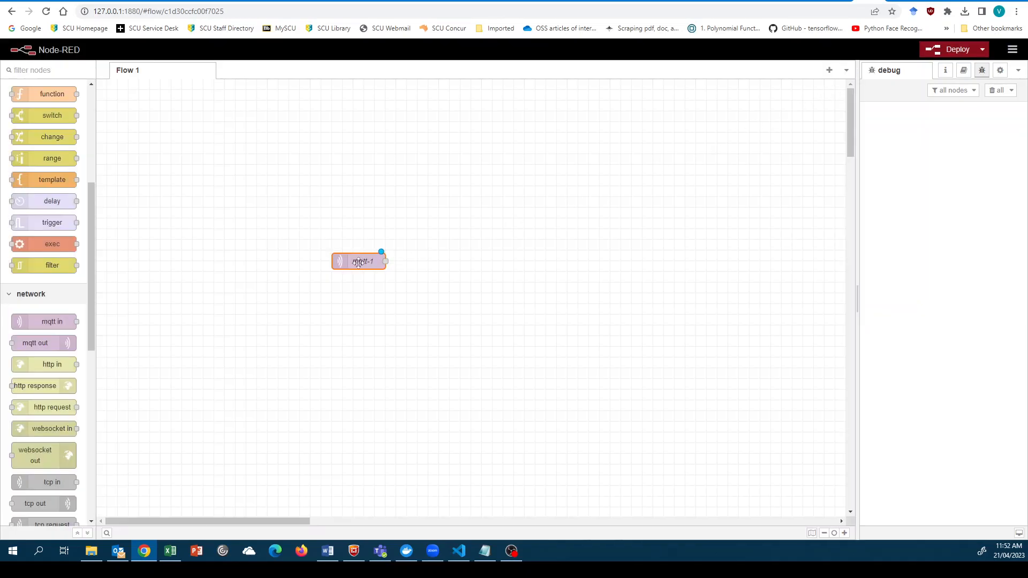
# - Wire mqtt-1's output into a new debug 1 node and deploy the flow
pyautogui.moveTo(351, 263); pyautogui.dragTo(286, 199)
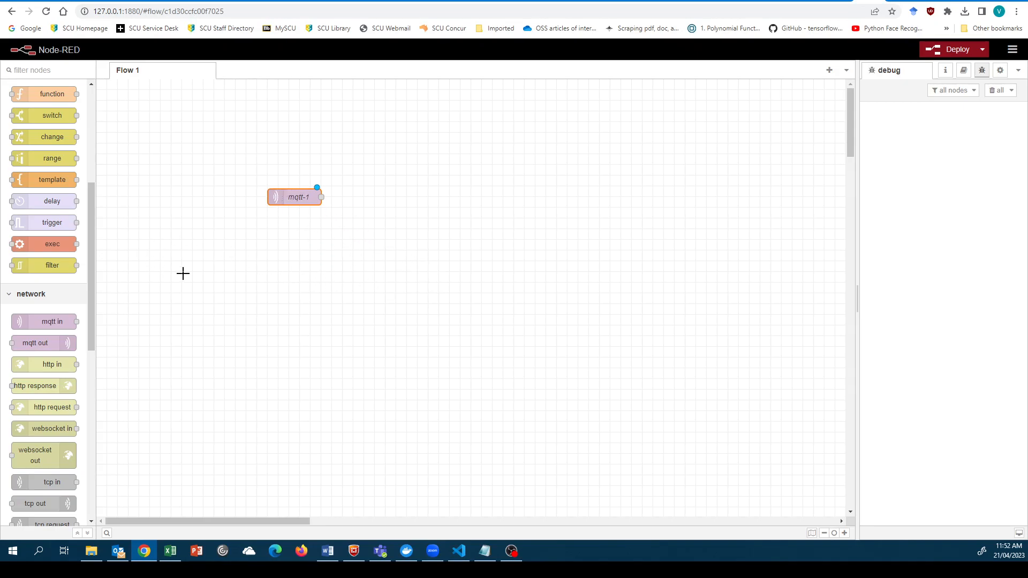
pyautogui.scroll(3, 45, 214)
pyautogui.scroll(2, 45, 214)
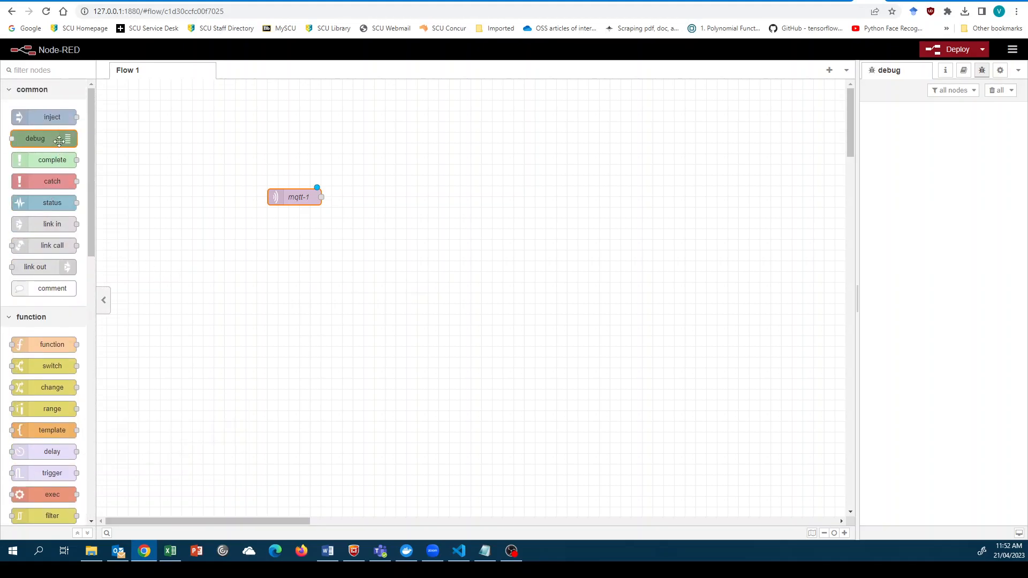
pyautogui.moveTo(35, 138); pyautogui.dragTo(457, 218)
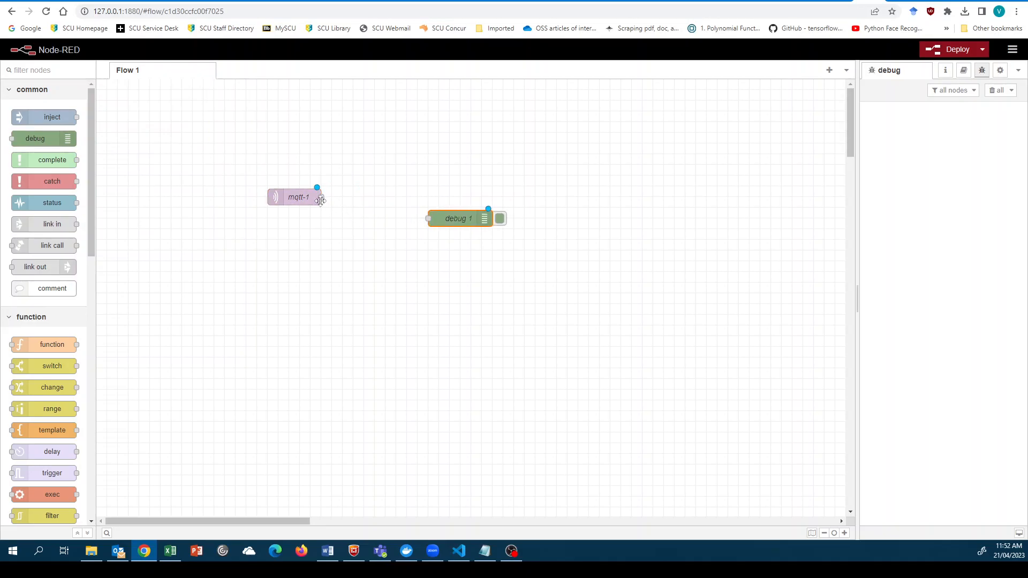
pyautogui.moveTo(322, 197); pyautogui.dragTo(506, 218)
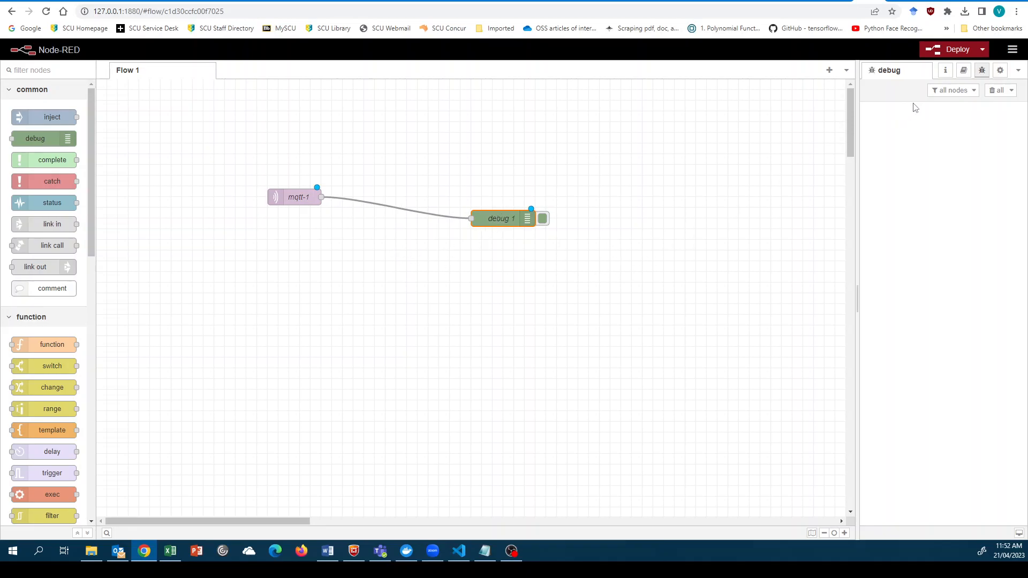
pyautogui.click(958, 53)
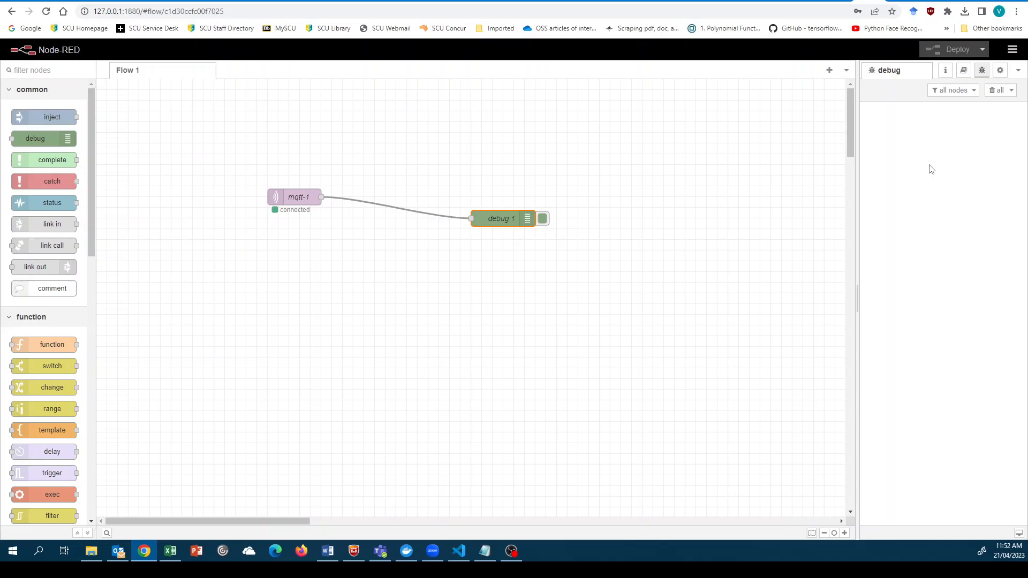
# - Run the Wokwi pico_dth_mqtt_demo1 simulation until WiFi connects, then return to the Node-RED mqtt-1 flow
pyautogui.click(756, 2)
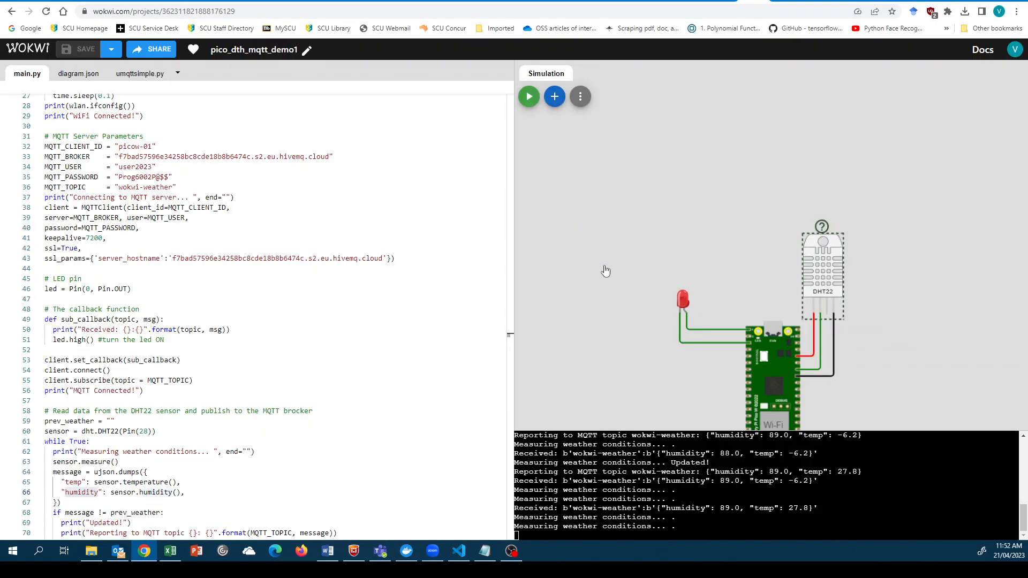
pyautogui.click(530, 99)
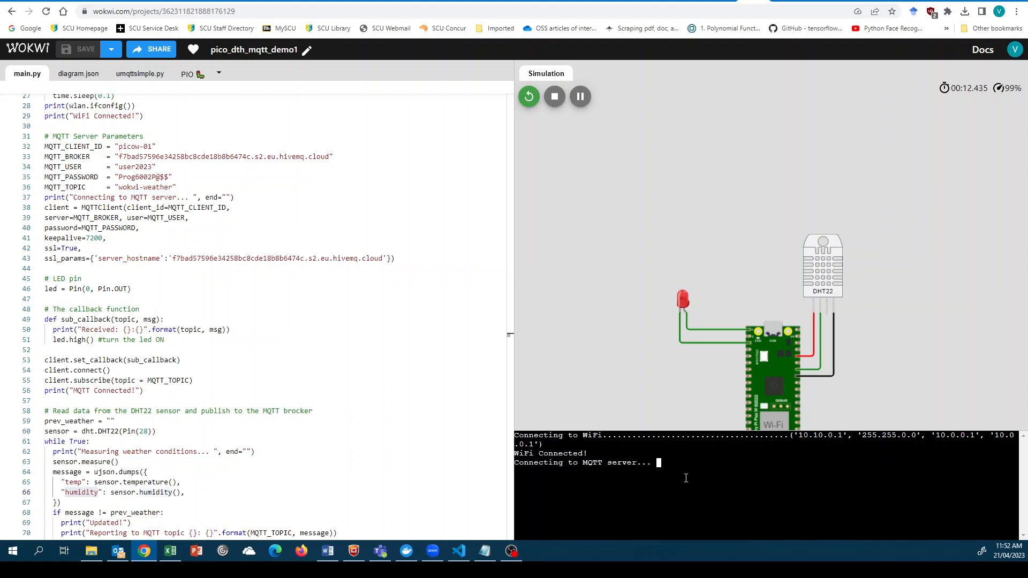
pyautogui.click(868, 2)
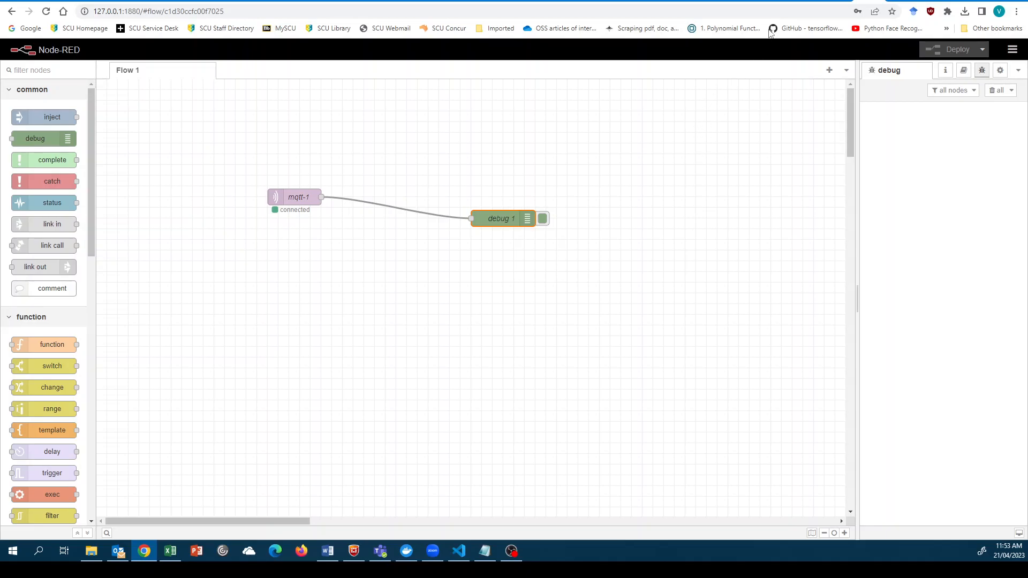
# - Expand the first wokwi-weather debug message, showing humidity 89 and temp 27.8
pyautogui.click(752, 1)
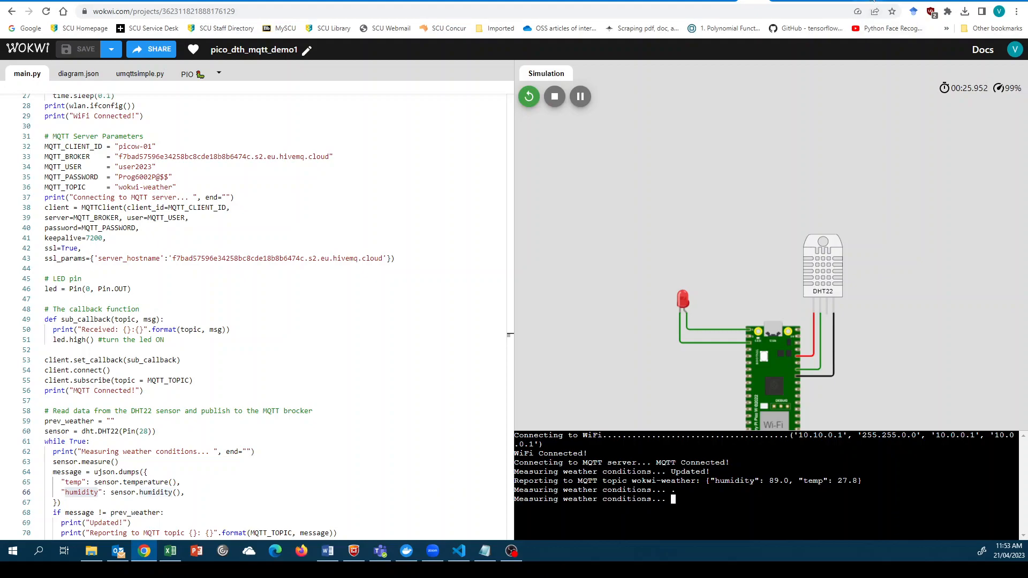
pyautogui.click(870, 2)
pyautogui.click(870, 132)
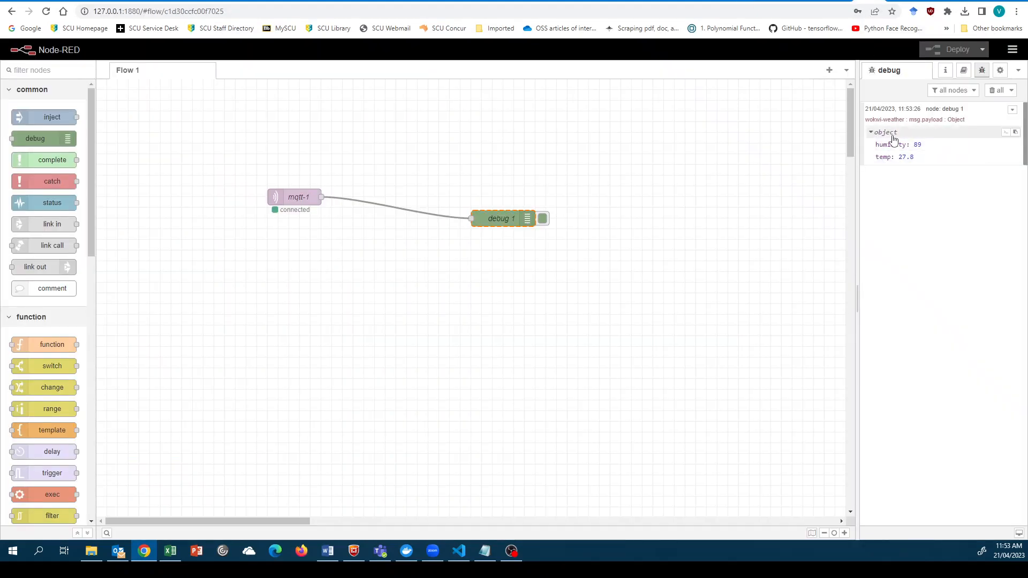
# - Set the Wokwi DHT22 sensor's humidity slider to 33.0%, then switch back to Node-RED
pyautogui.click(750, 1)
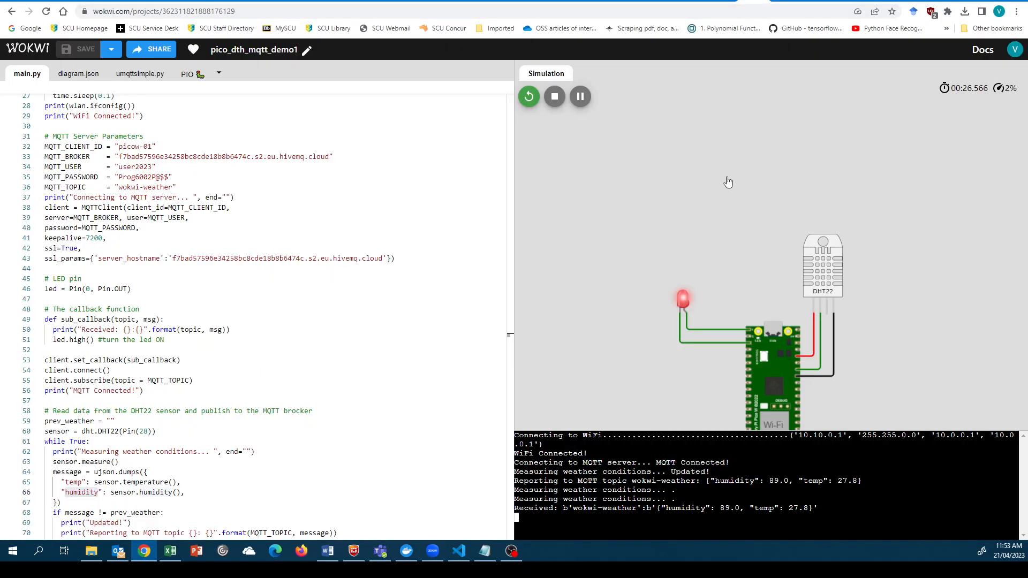
pyautogui.click(815, 263)
pyautogui.moveTo(621, 149); pyautogui.dragTo(585, 151)
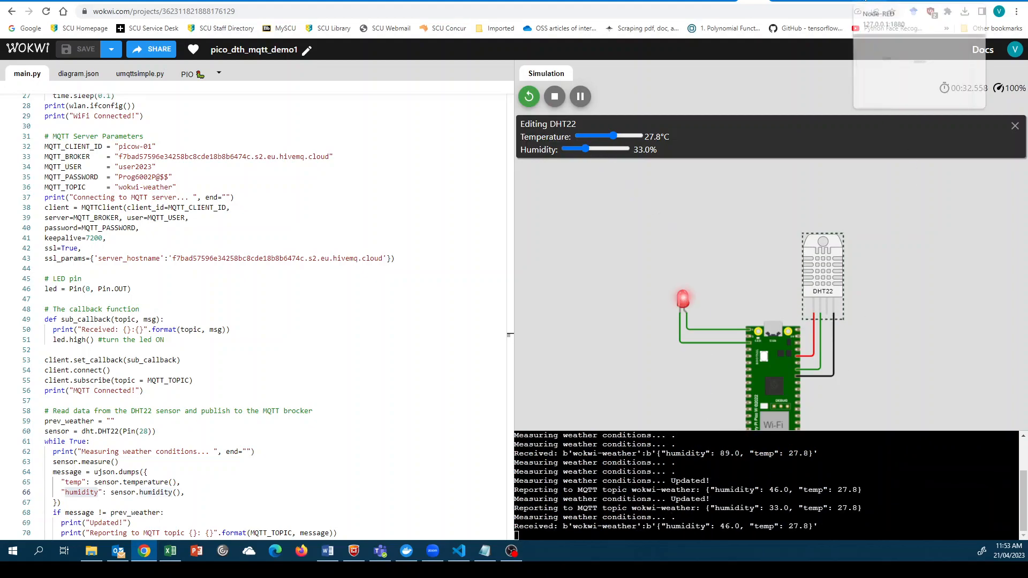
pyautogui.click(870, 1)
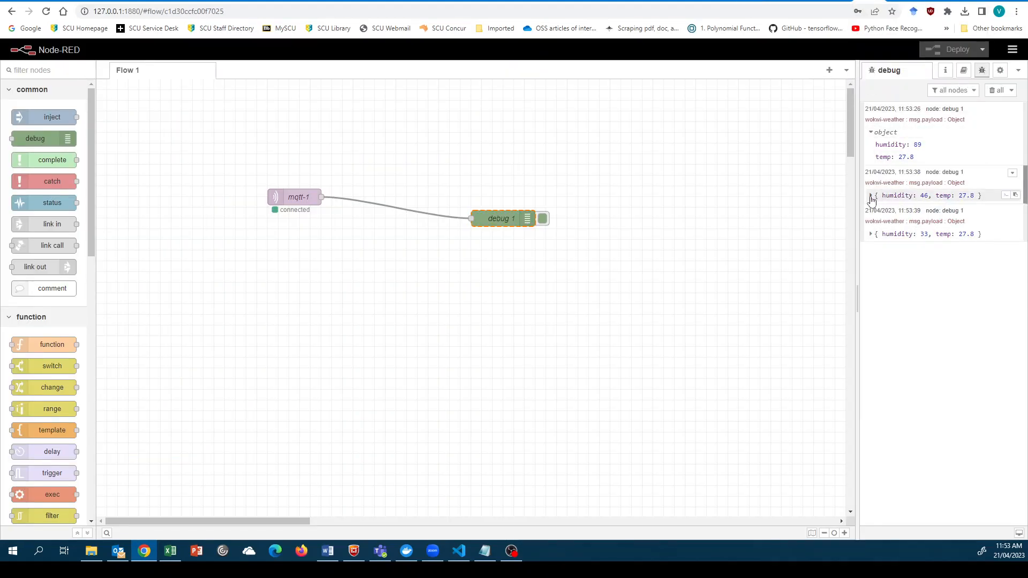
# - Expand the wokwi-weather debug messages for humidity 46 and humidity 33, both at temp 27.8
pyautogui.click(880, 197)
pyautogui.click(872, 258)
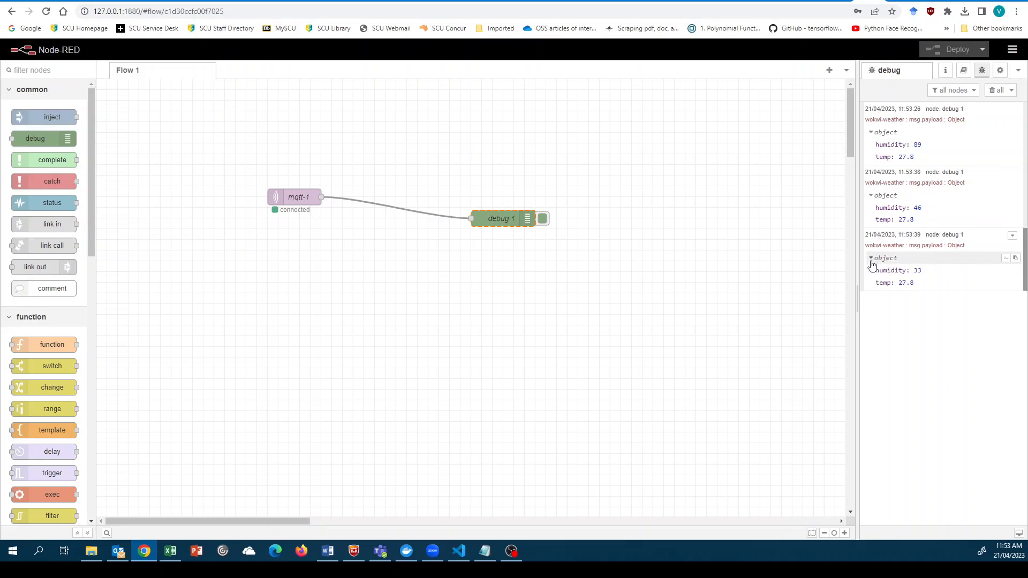